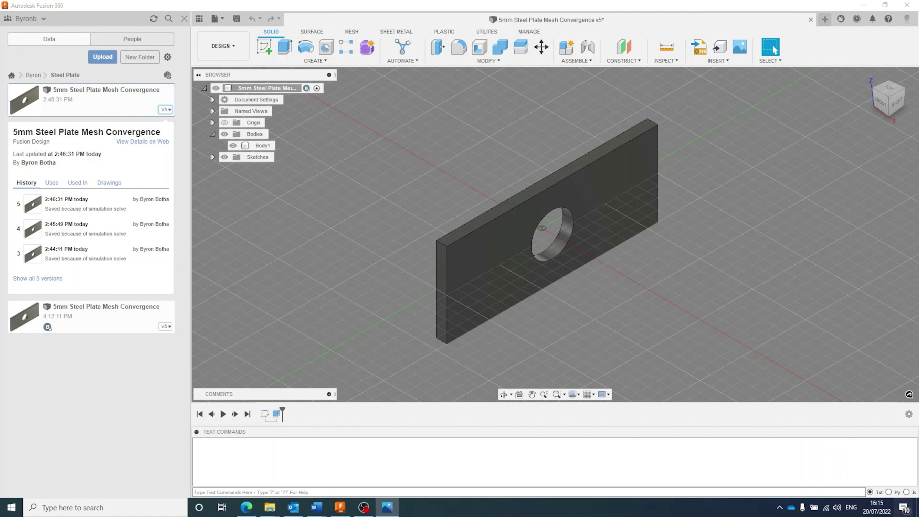
Open the mesh-convergence results chart image from the taskbar over the Fusion 360 window.
click(387, 507)
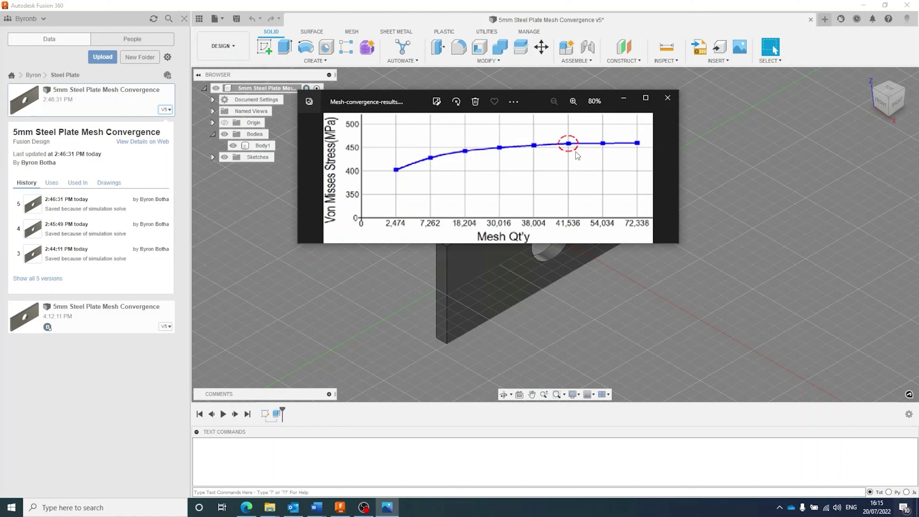
Move the convergence chart window down and left to review where stress levels off.
drag(541, 95, 0, 203)
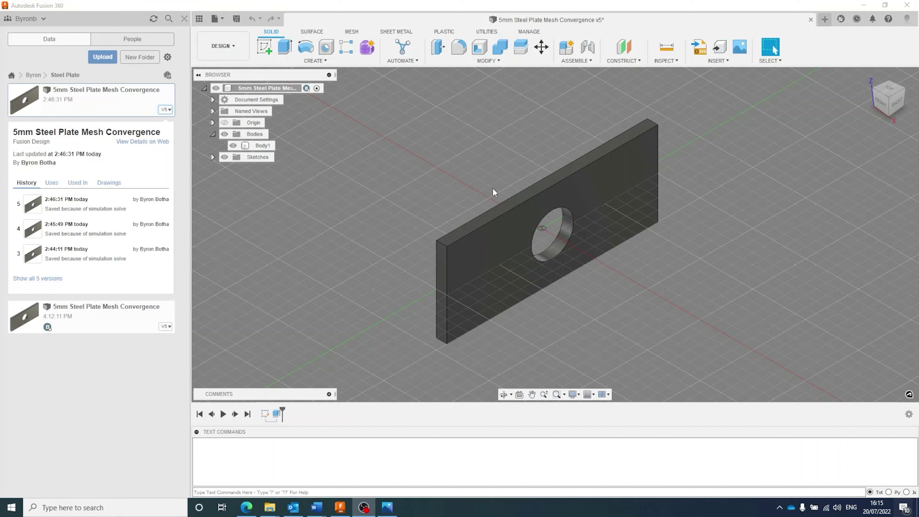
Switch to the Simulation workspace and create a Static Stress study.
click(240, 52)
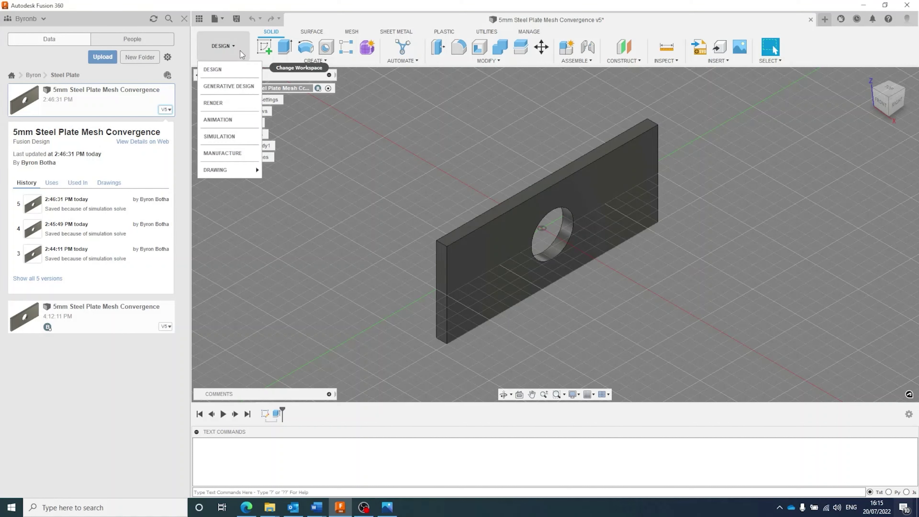
click(231, 141)
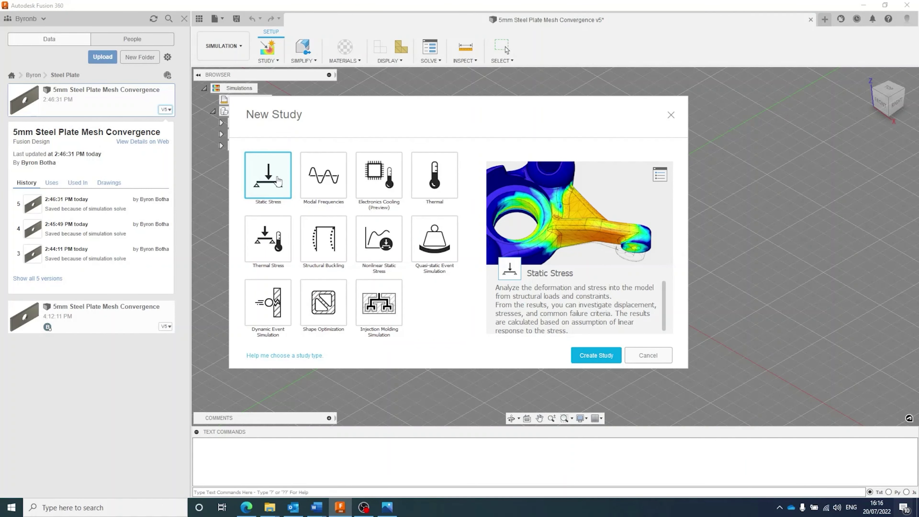
click(605, 359)
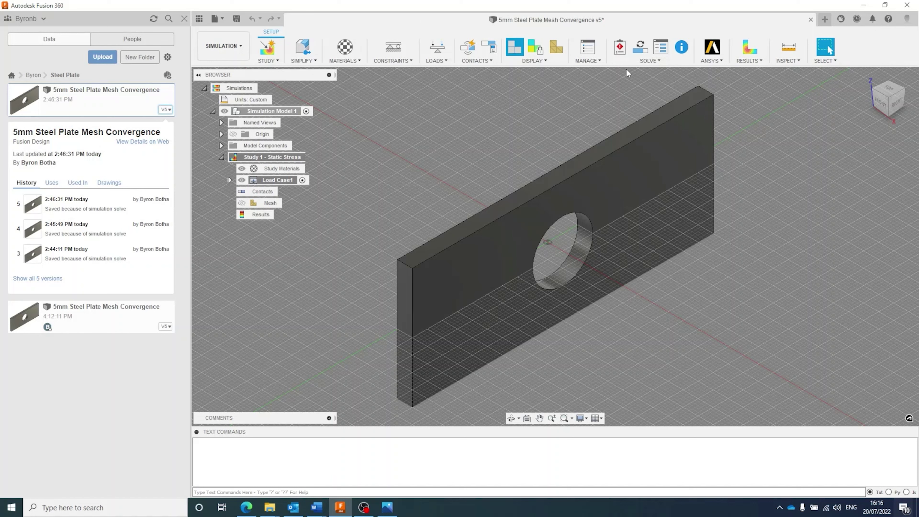
Check the study material is Sheet Steel and review its properties.
click(345, 47)
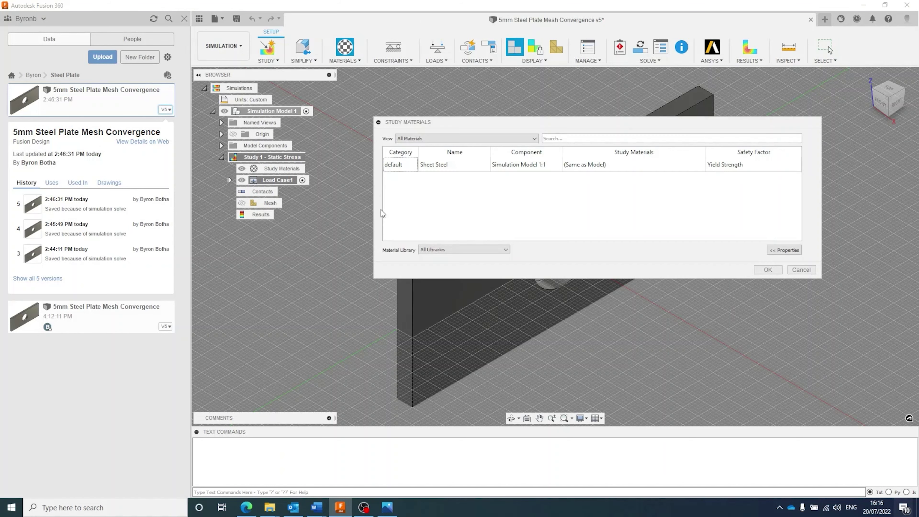
click(575, 167)
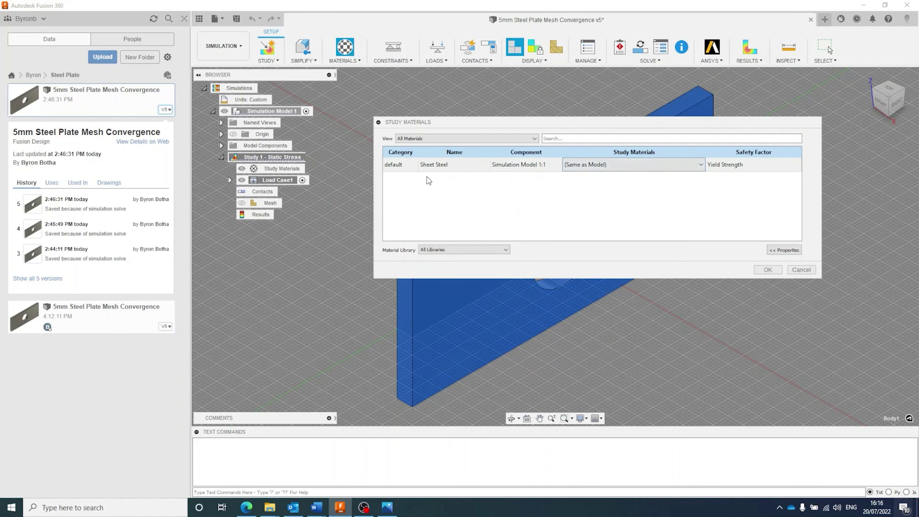
click(782, 251)
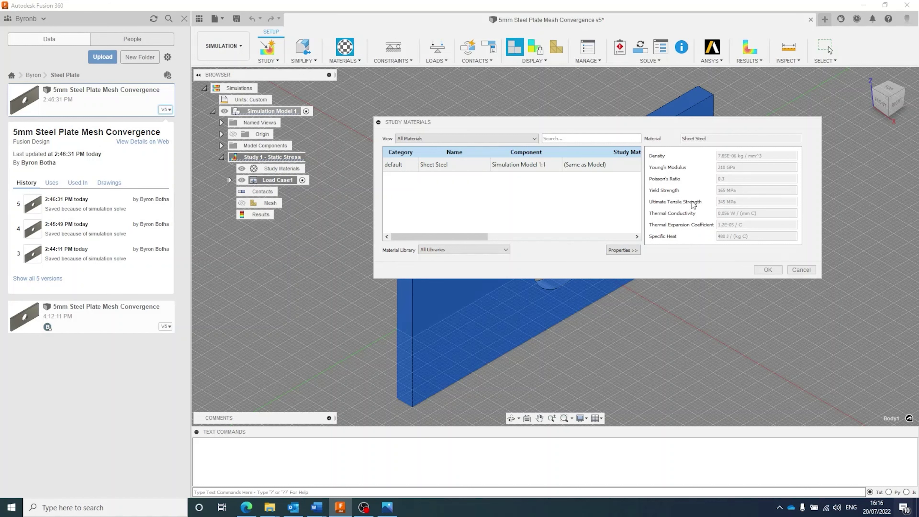
click(758, 272)
Add a Fixed constraint on the plate's narrow left end face.
click(393, 47)
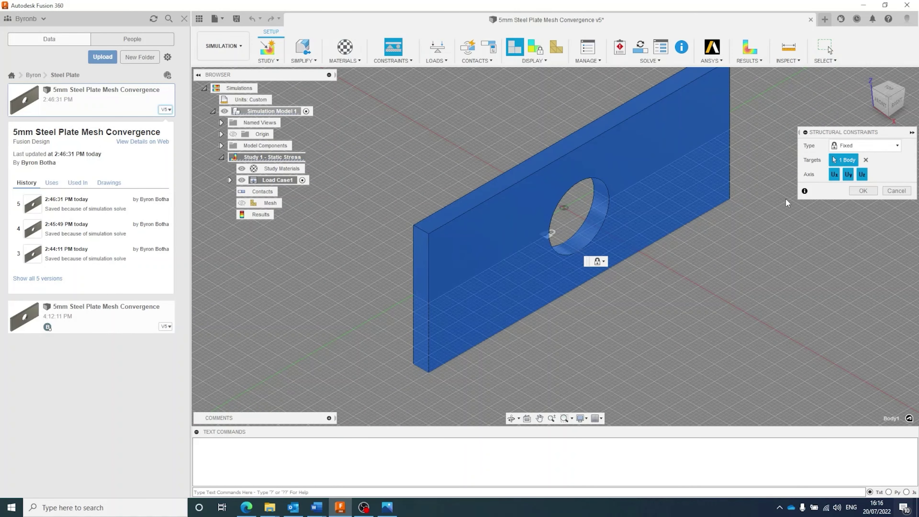
click(417, 274)
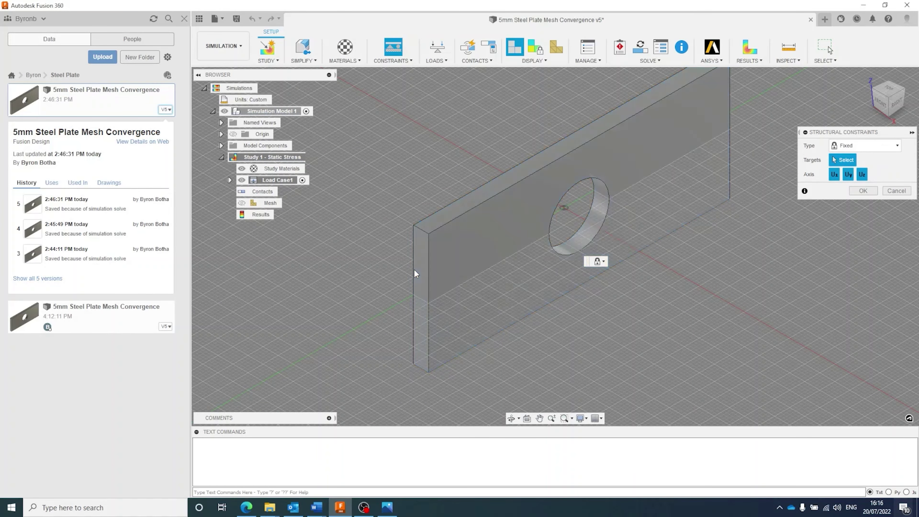
click(420, 302)
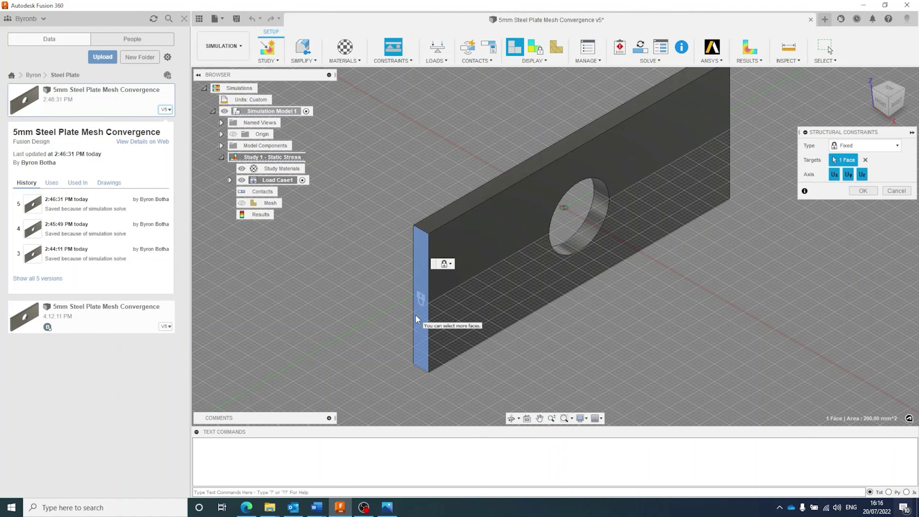
middle_drag(420, 301, 402, 270)
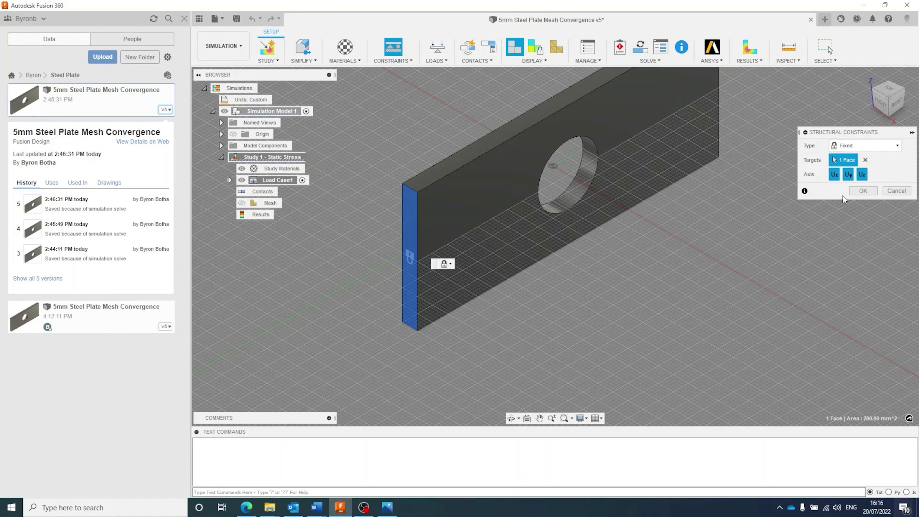
click(863, 190)
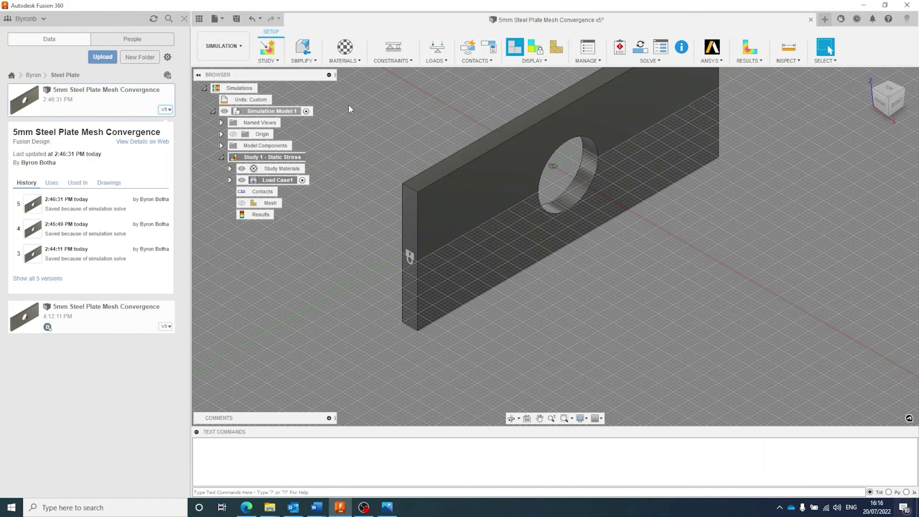
Apply an 800 N force on the opposite end face, flipped to pull outward.
click(437, 47)
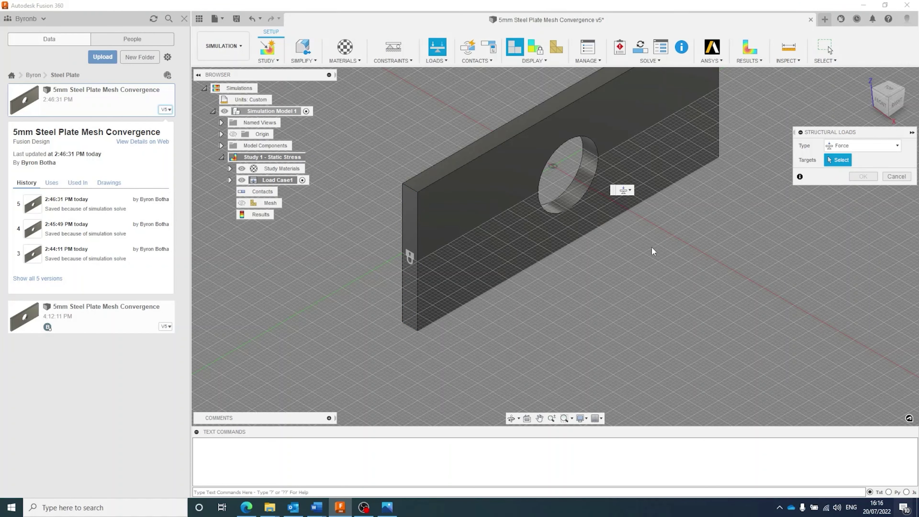
middle_drag(652, 250, 621, 302)
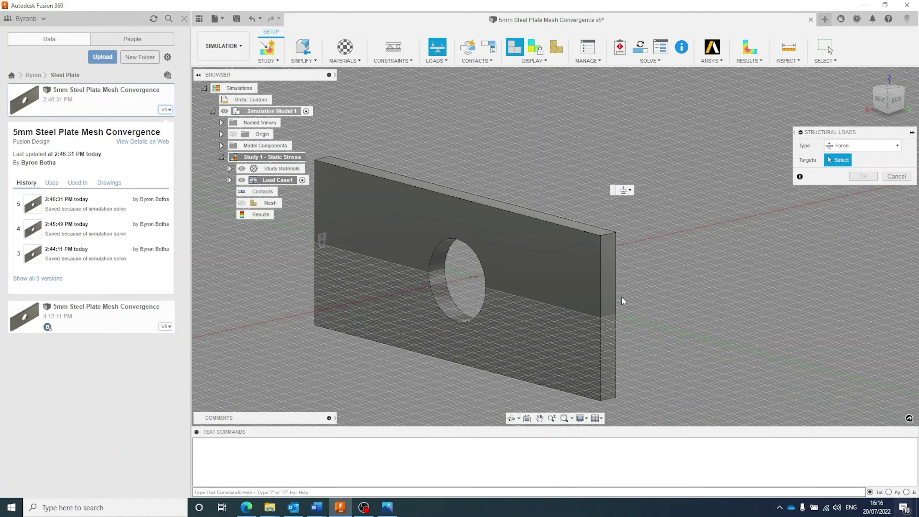
click(610, 268)
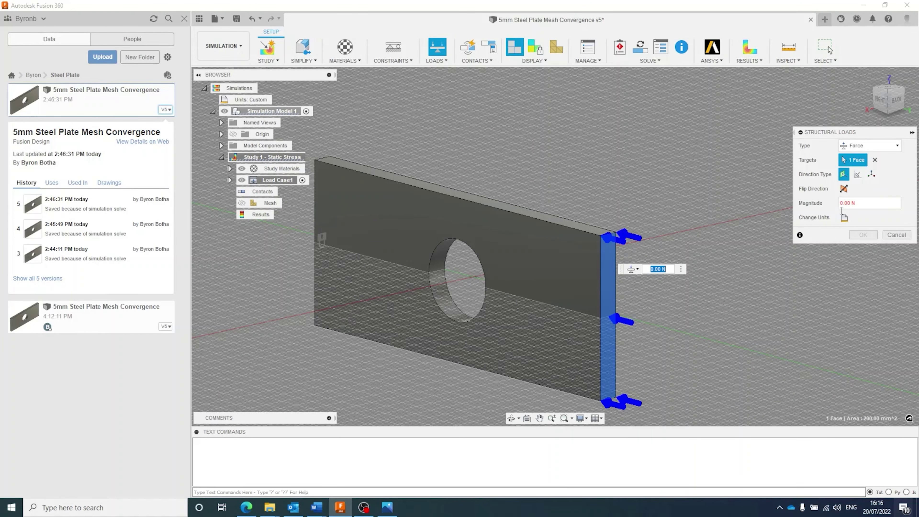
click(843, 188)
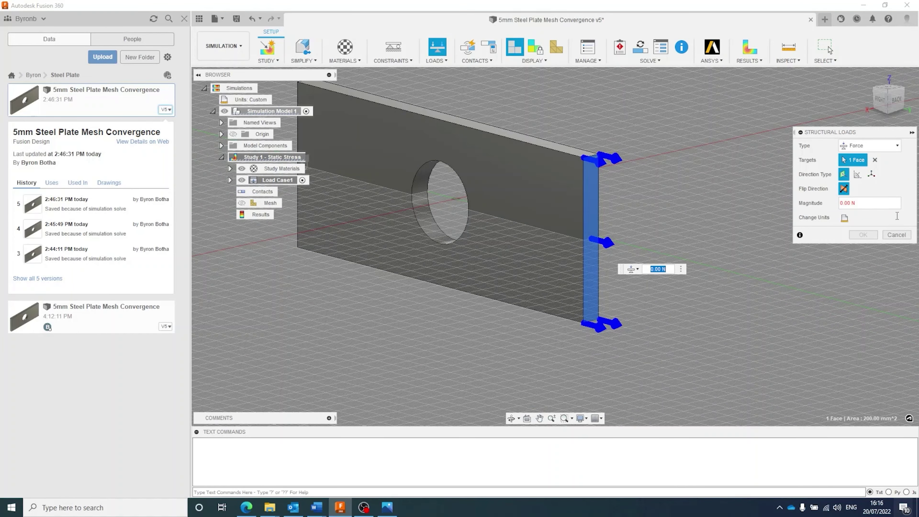
click(879, 202)
text(8000)
key(Return)
mouse_move(422, 337)
shift+middle_down()
mouse_move(462, 324)
mouse_move(441, 341)
mouse_move(435, 328)
shift+middle_up()
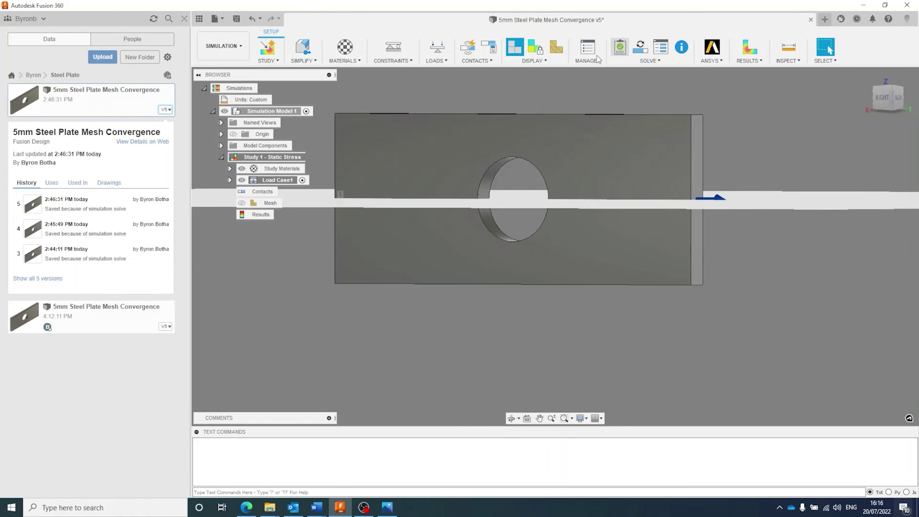
Pre-check the study and solve it locally, giving a minimum safety factor of 1.219.
click(619, 49)
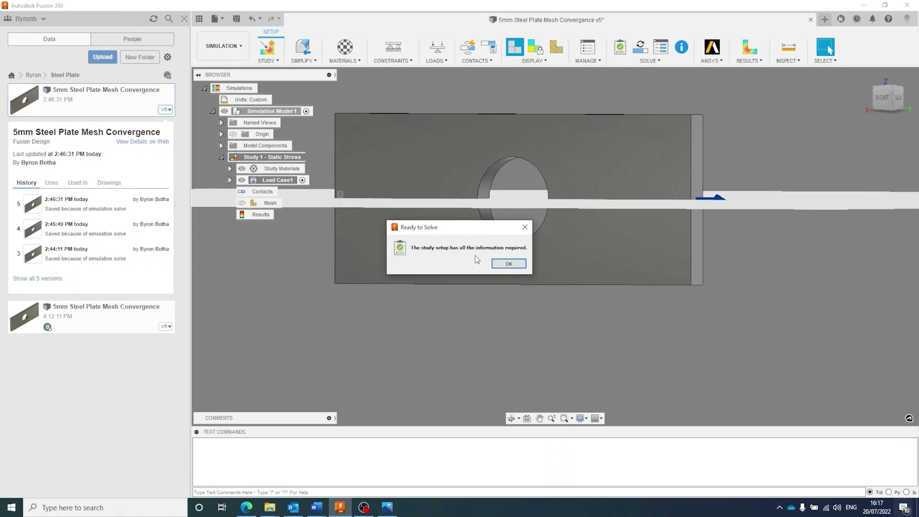
click(502, 264)
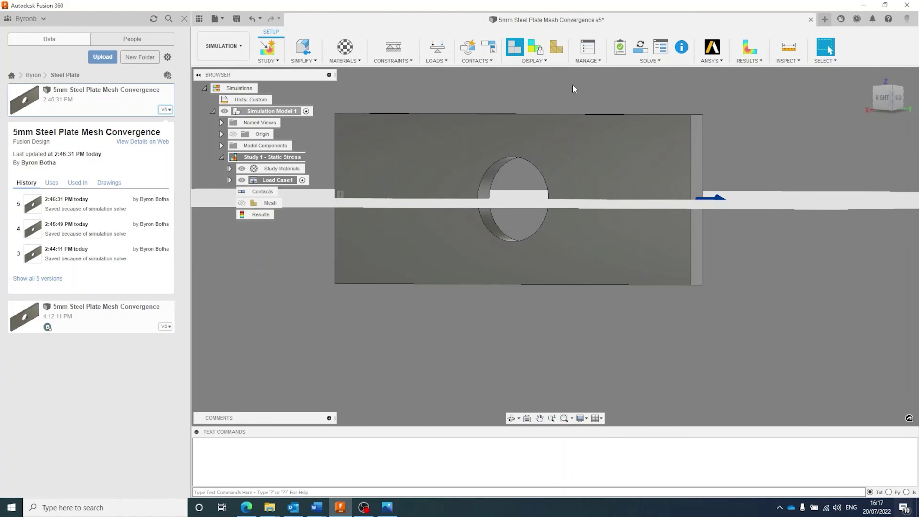
click(640, 47)
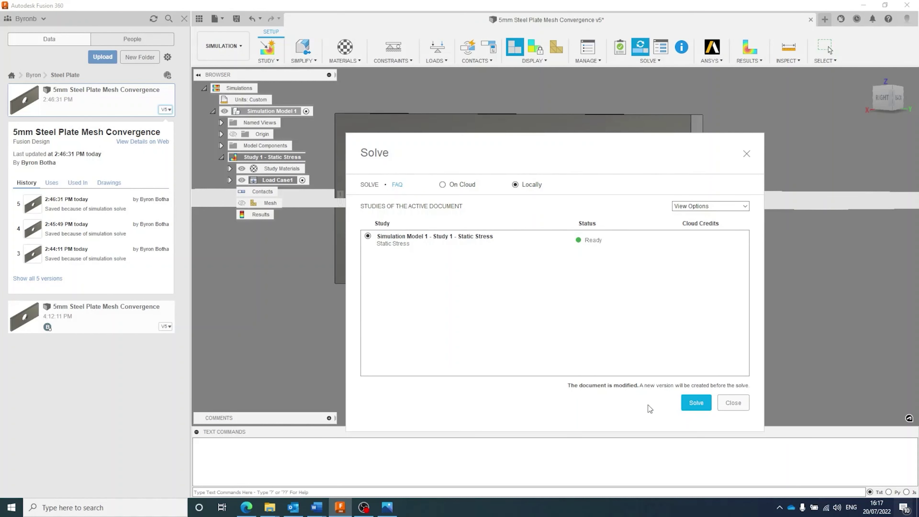
click(695, 403)
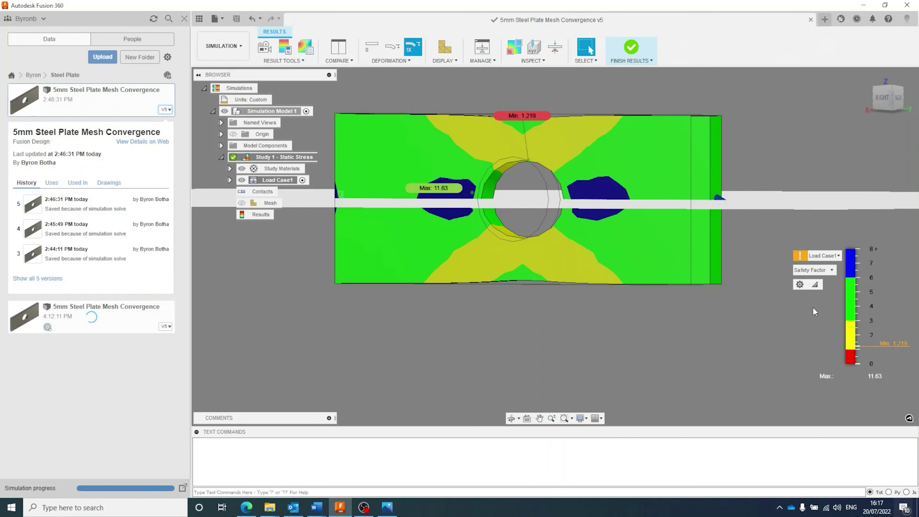
Show von Mises stress, reposition the 135.3 MPa max label, and overlay the mesh.
click(814, 270)
click(809, 294)
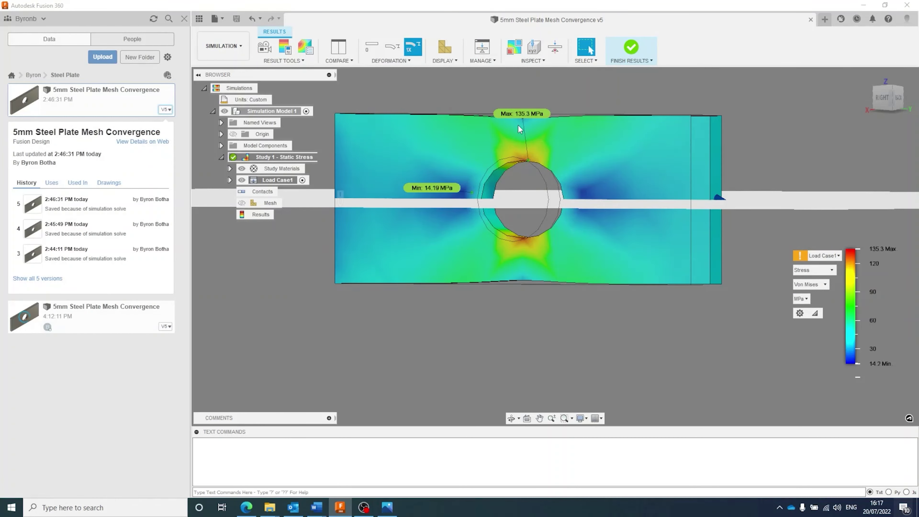
drag(531, 116, 553, 100)
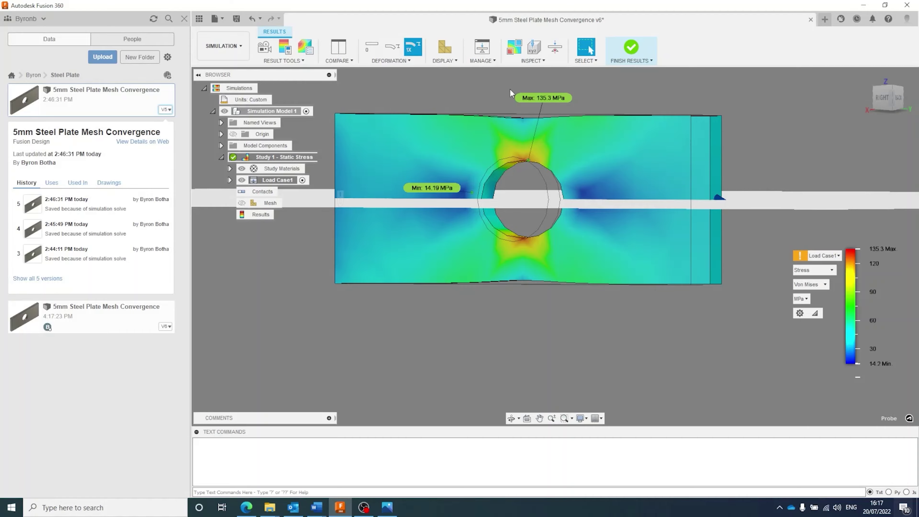
click(444, 47)
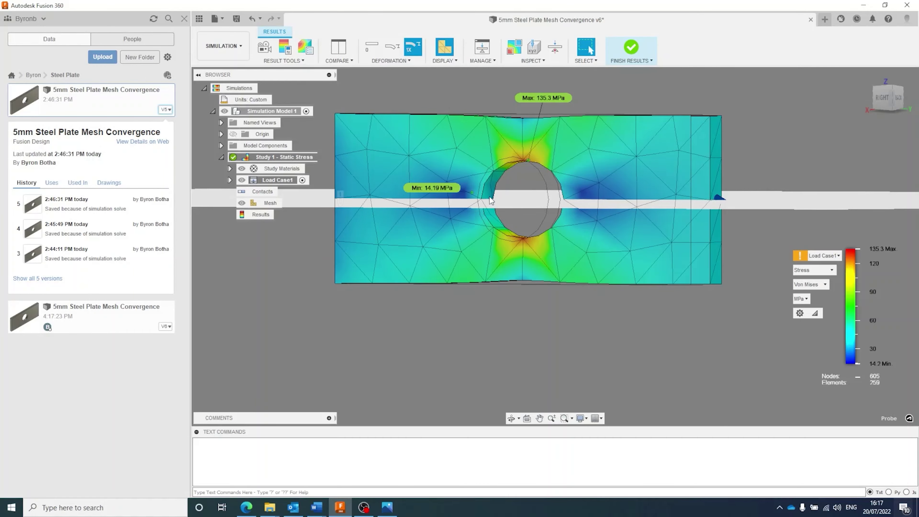
shift+middle_drag(492, 196, 510, 218)
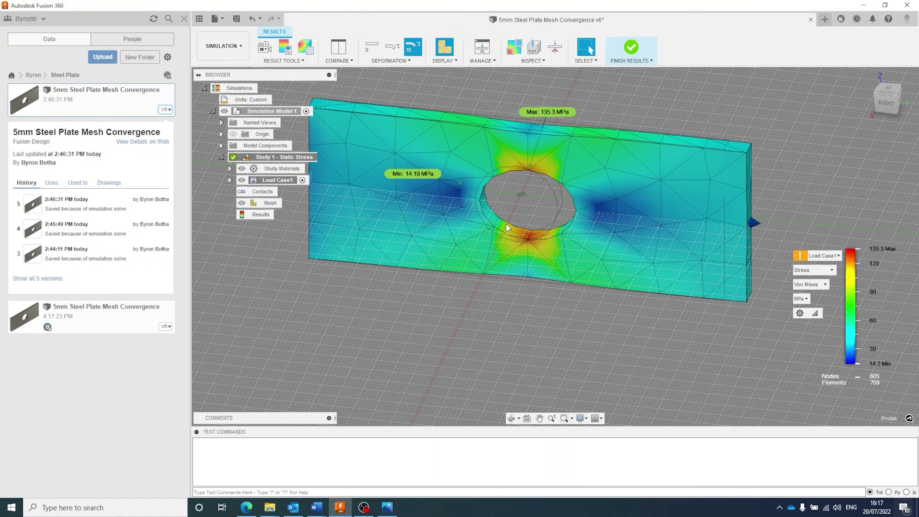
middle_drag(506, 228, 540, 290)
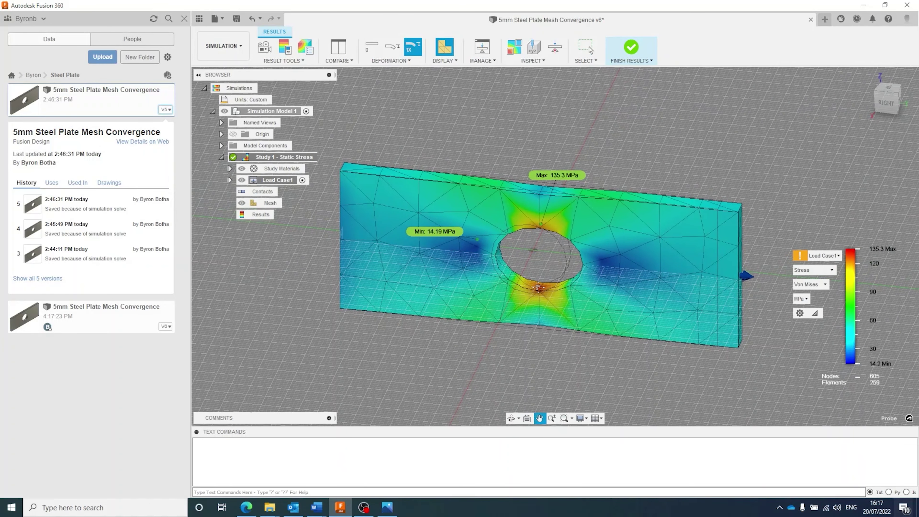
Bring up the results details summary with safety factor and reframe the plate.
click(799, 255)
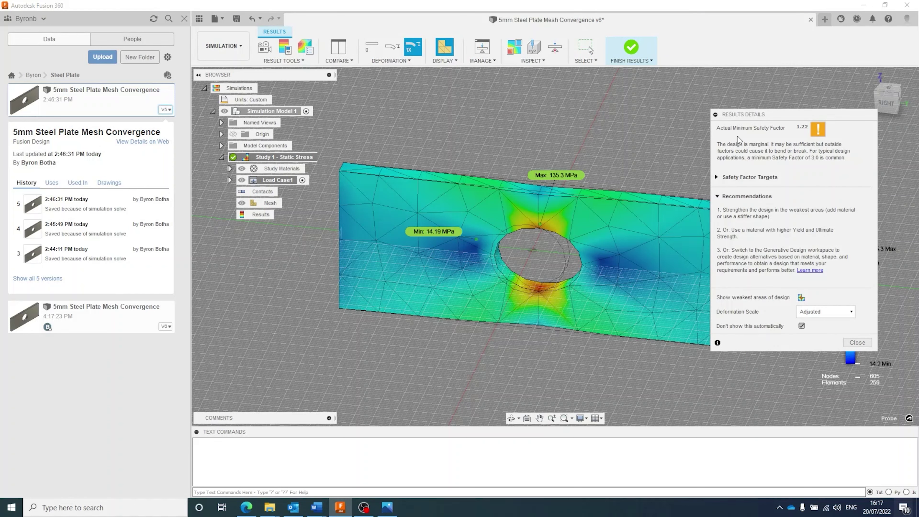
middle_drag(624, 226, 586, 208)
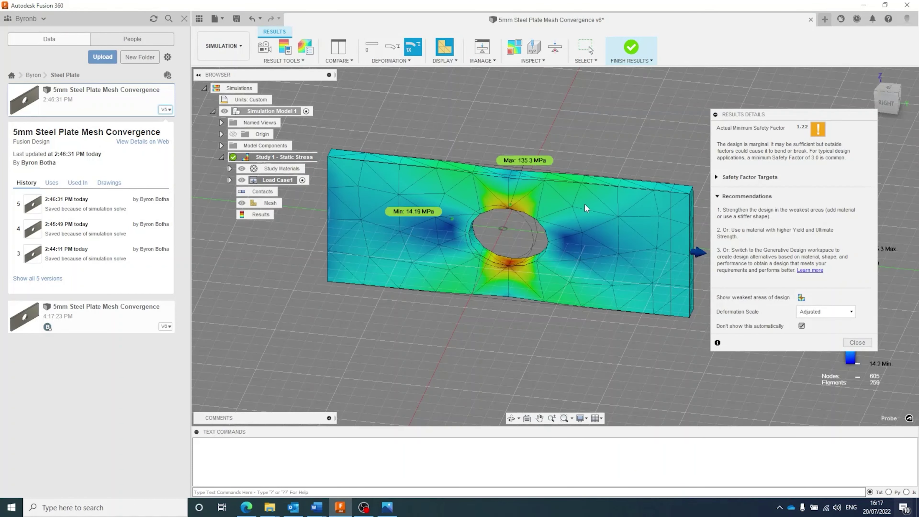
scroll(586, 209, down, 2)
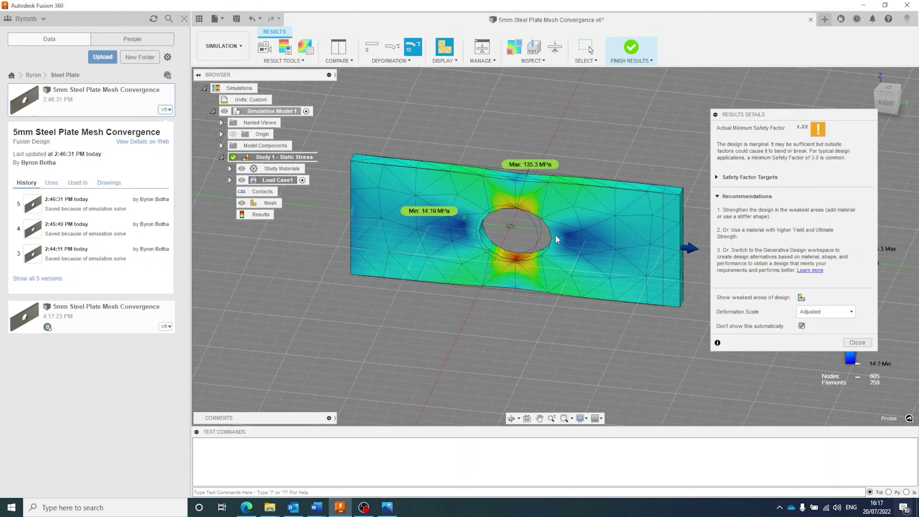
scroll(557, 239, down, 1)
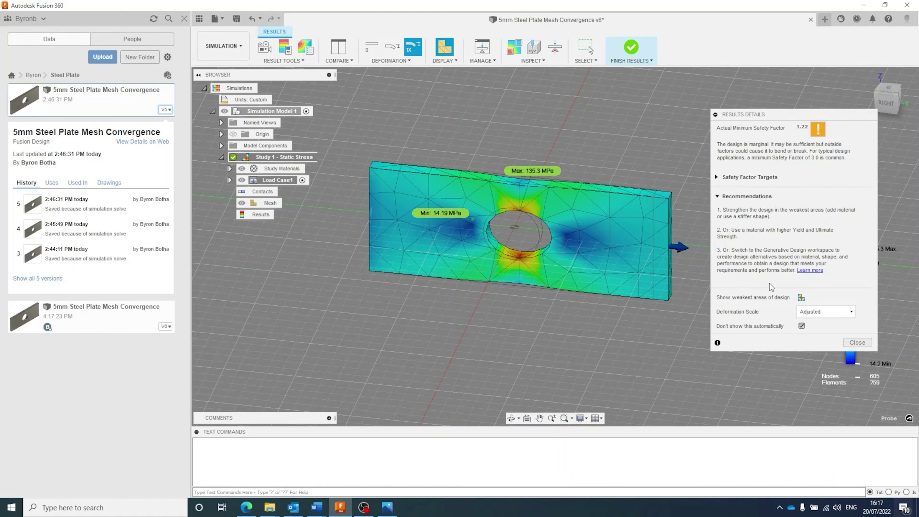
middle_drag(537, 253, 540, 215)
scroll(540, 215, down, 1)
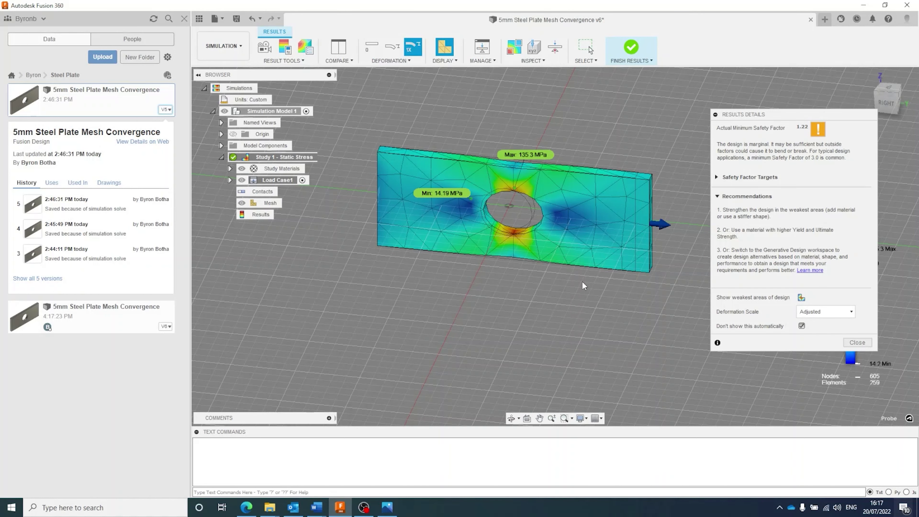
middle_drag(584, 287, 597, 285)
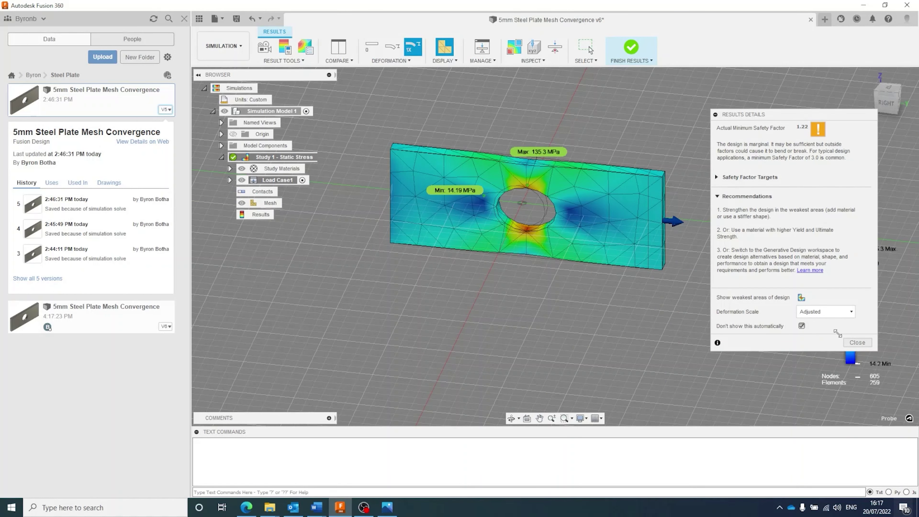
Close the results details and finish results to return to study setup.
click(857, 342)
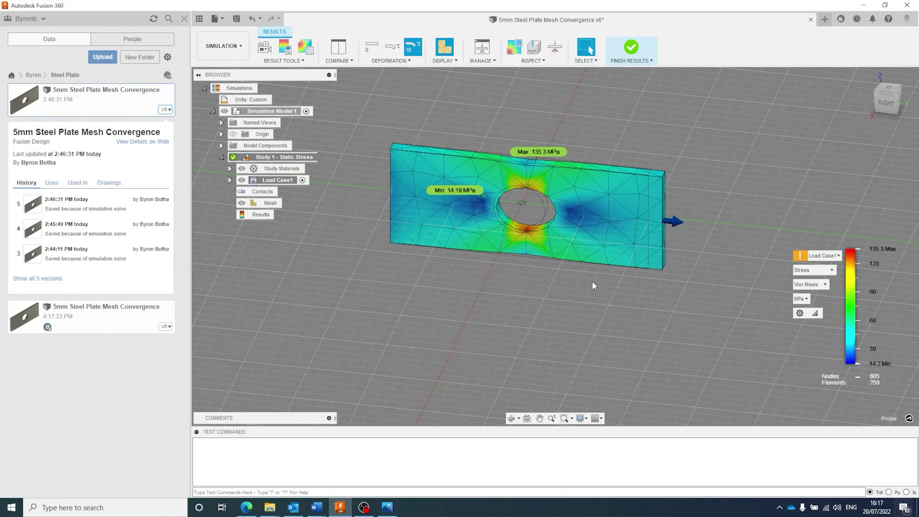
middle_drag(490, 223, 466, 230)
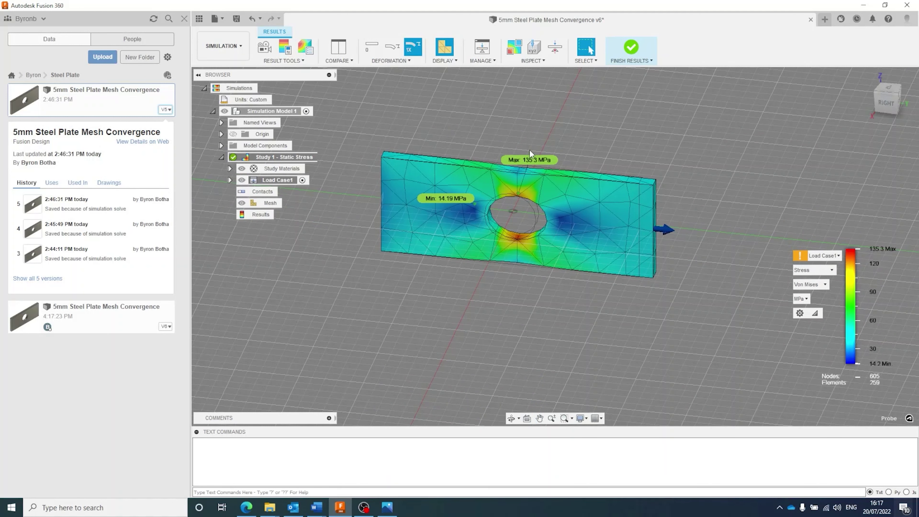
click(636, 49)
middle_drag(485, 207, 511, 210)
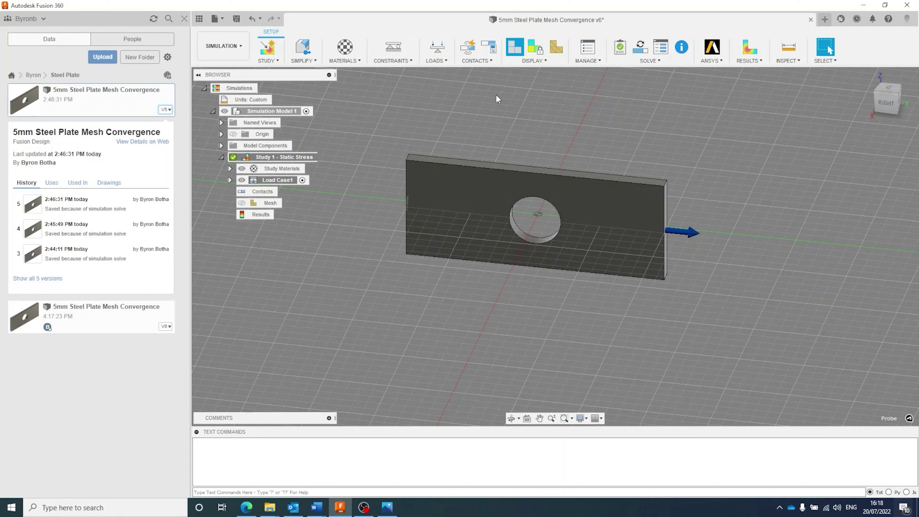
Set adaptive mesh refinement to Custom: 6 refinements, 1% tolerance, 40% elements, von Mises baseline.
click(588, 61)
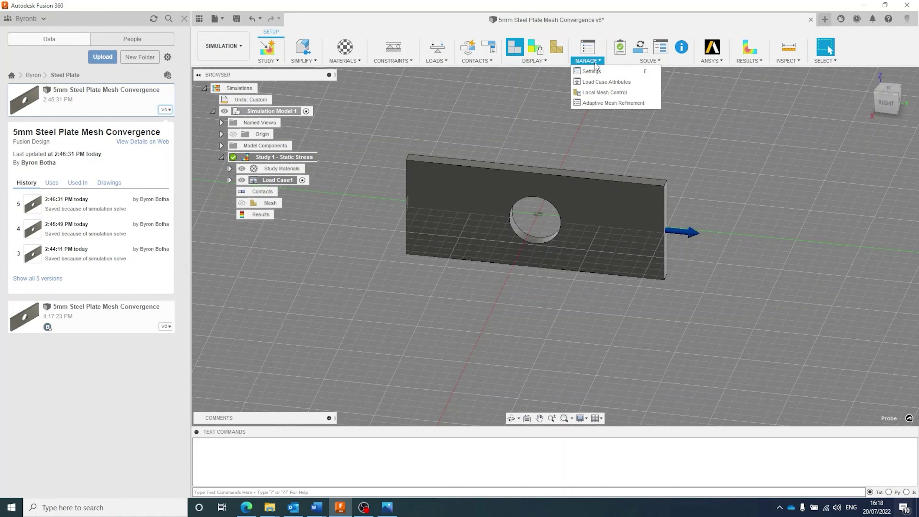
click(597, 104)
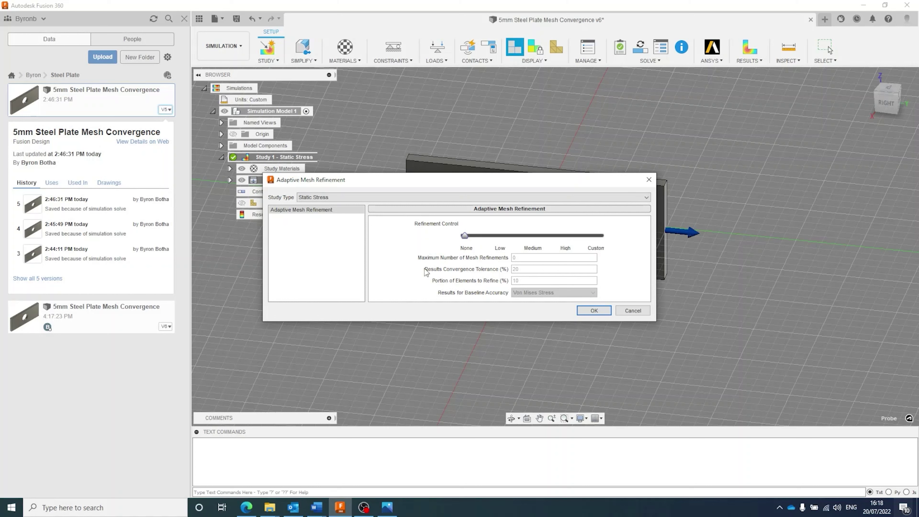
drag(465, 181, 517, 243)
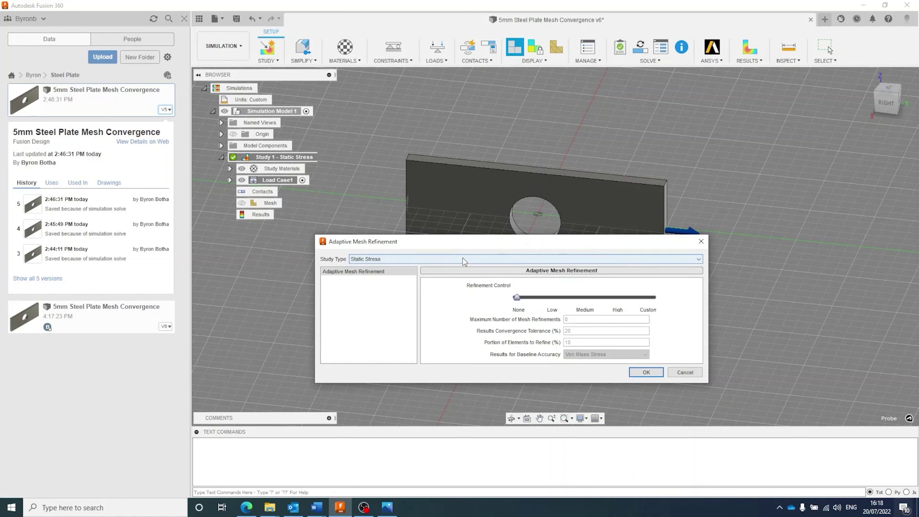
click(552, 298)
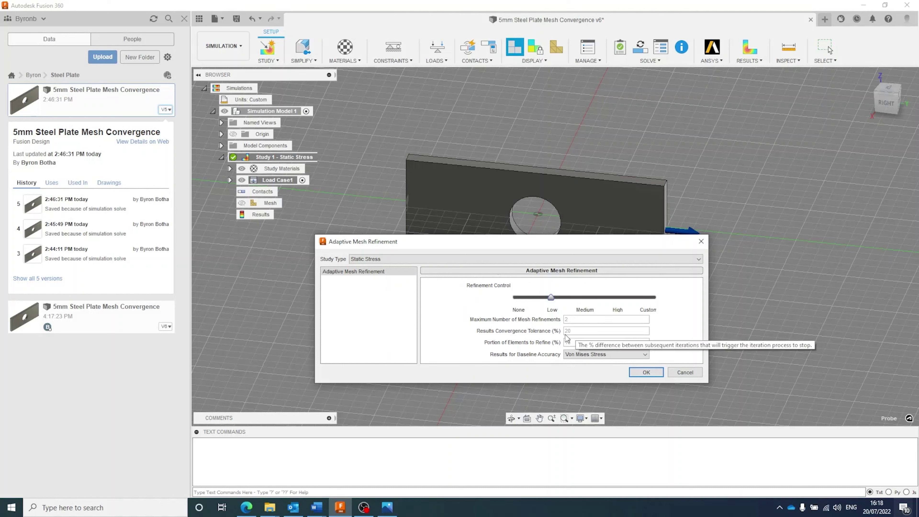
mouse_move(574, 336)
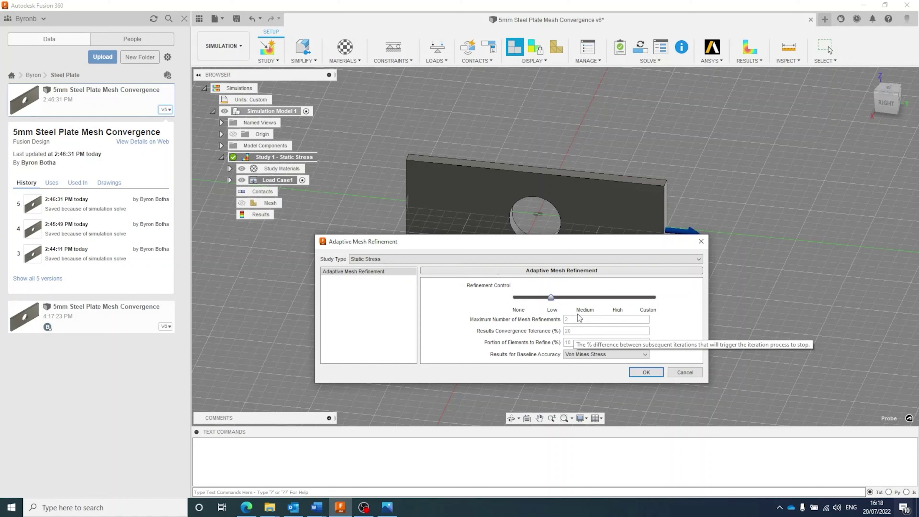
click(583, 302)
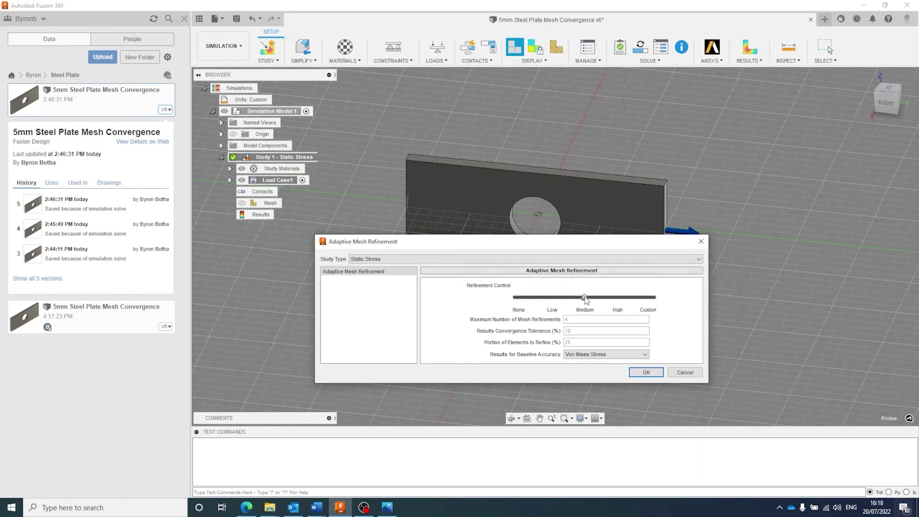
click(618, 298)
click(653, 298)
drag(530, 246, 660, 120)
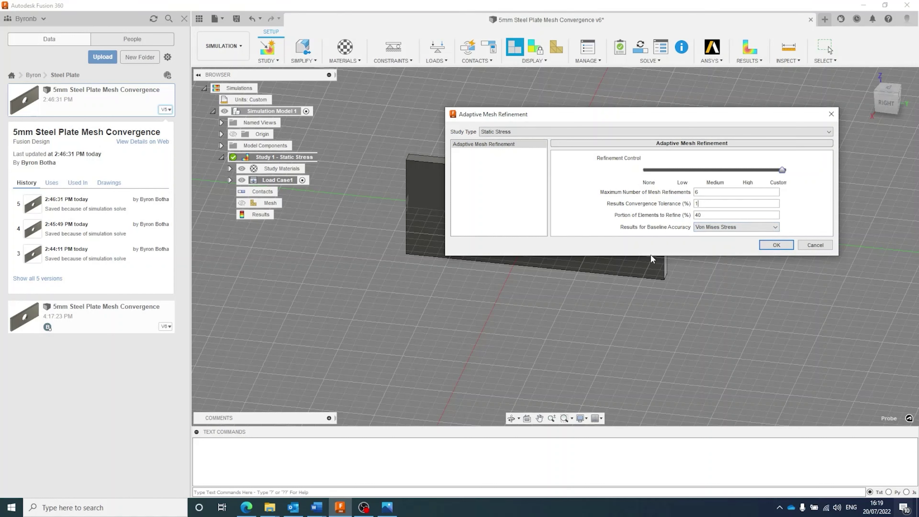
click(777, 246)
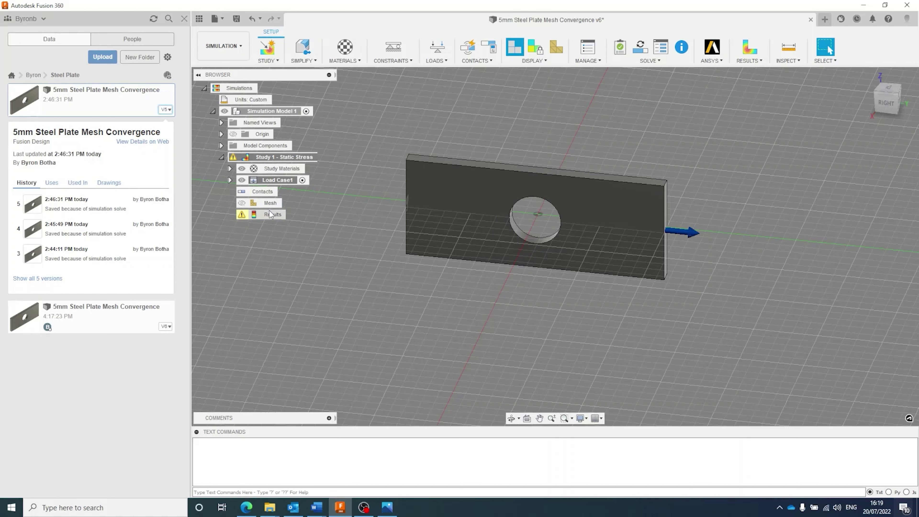
Solve the refined study locally and follow the refinement passes in Job Status.
click(640, 46)
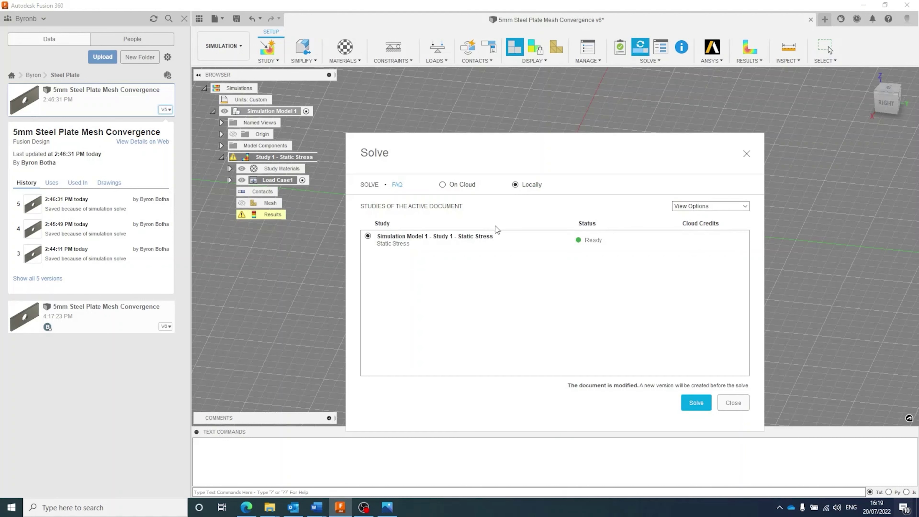
click(694, 404)
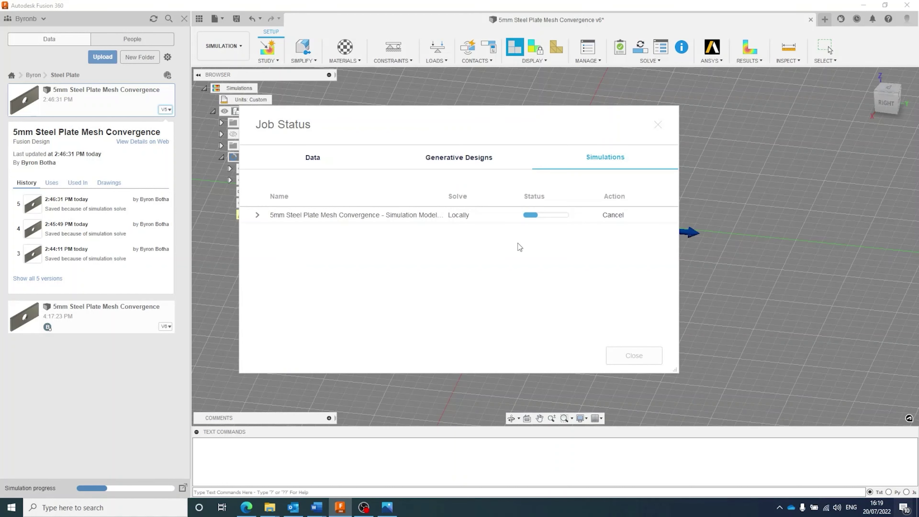
click(258, 215)
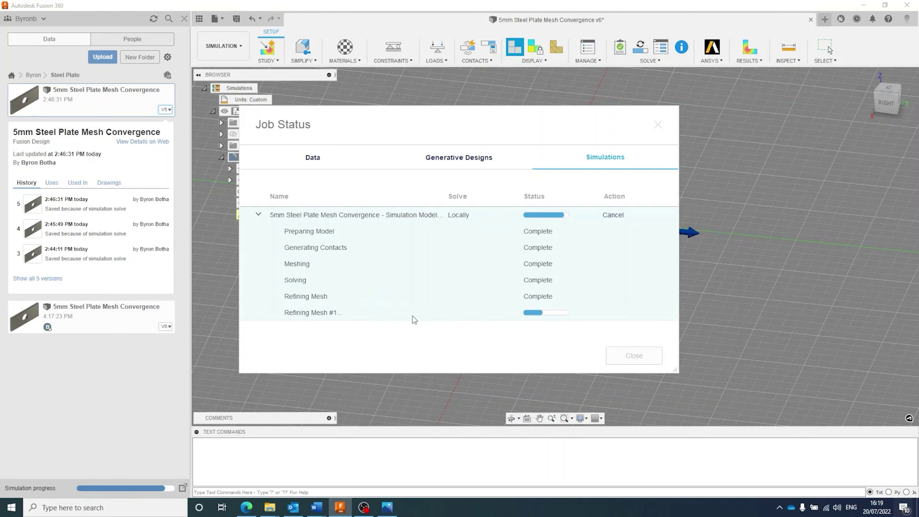
scroll(413, 319, down, 1)
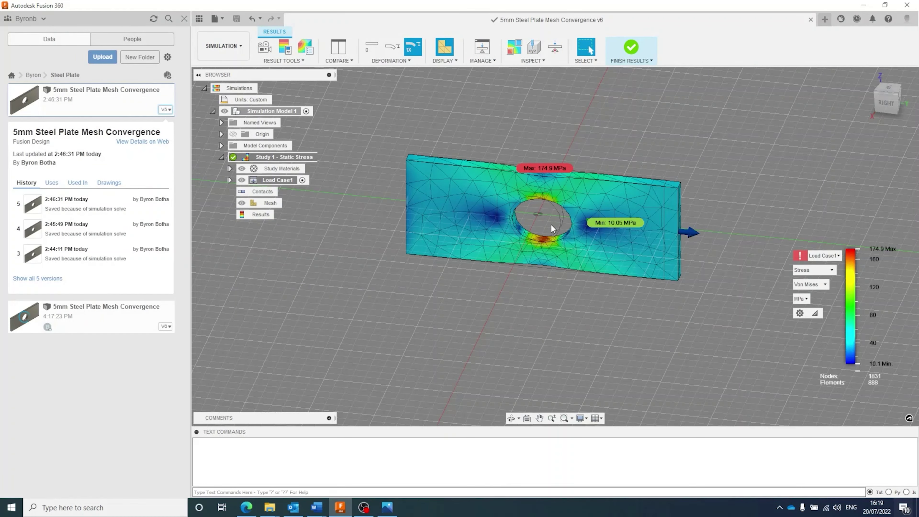
Move the max label up, then read the four-step convergence plot (0.0552% vs 1% target).
drag(532, 170, 541, 155)
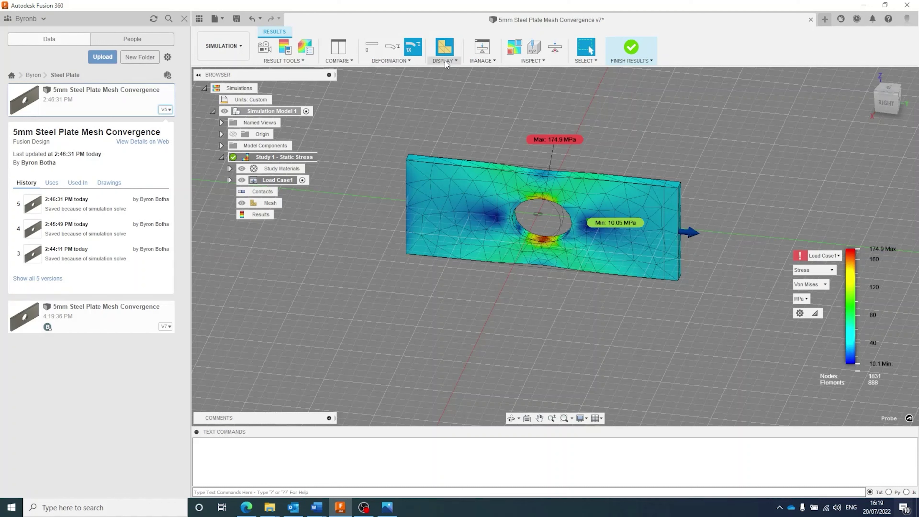
click(306, 64)
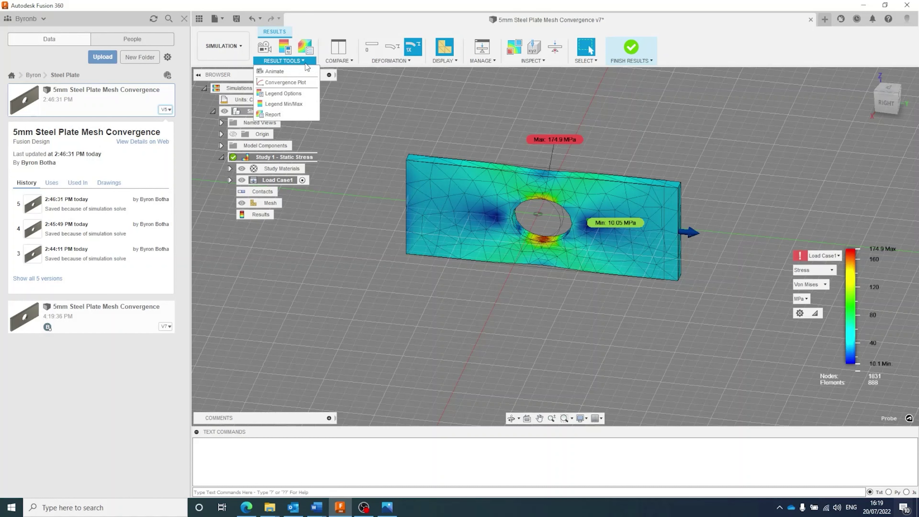
click(303, 84)
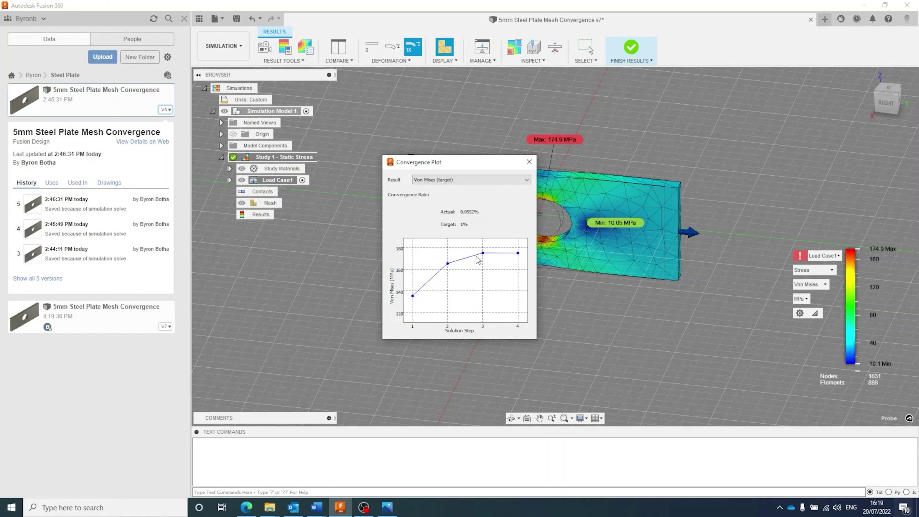
mouse_move(412, 297)
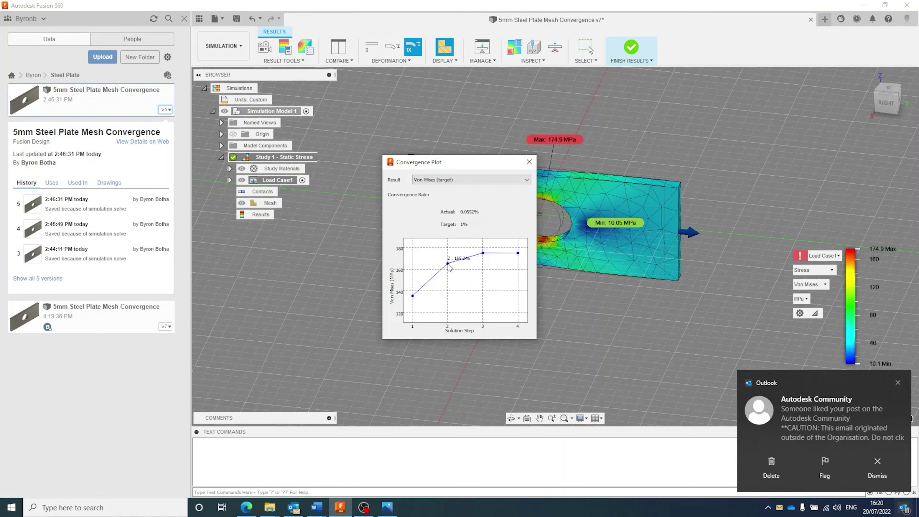
mouse_move(447, 267)
mouse_move(484, 256)
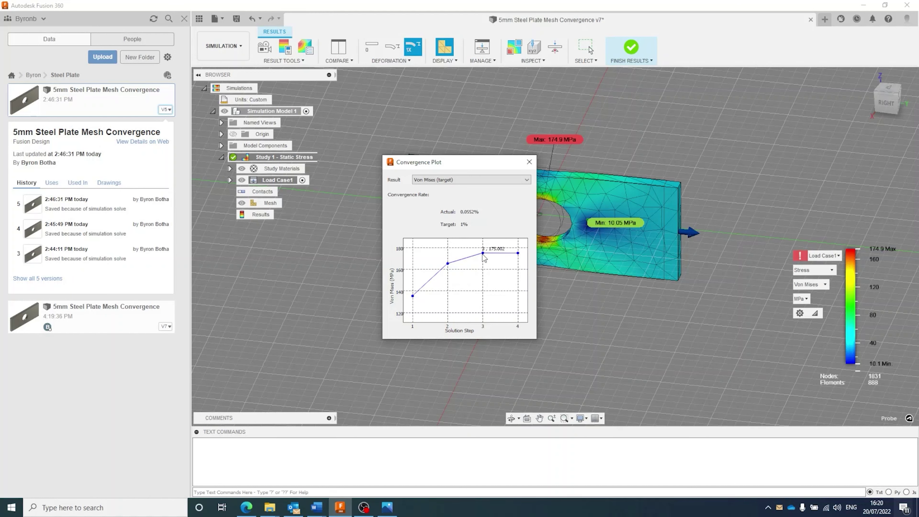
mouse_move(518, 253)
click(528, 167)
Reframe the plate in the view and move the maximum stress label beside it.
scroll(521, 204, down, 3)
middle_drag(522, 205, 494, 211)
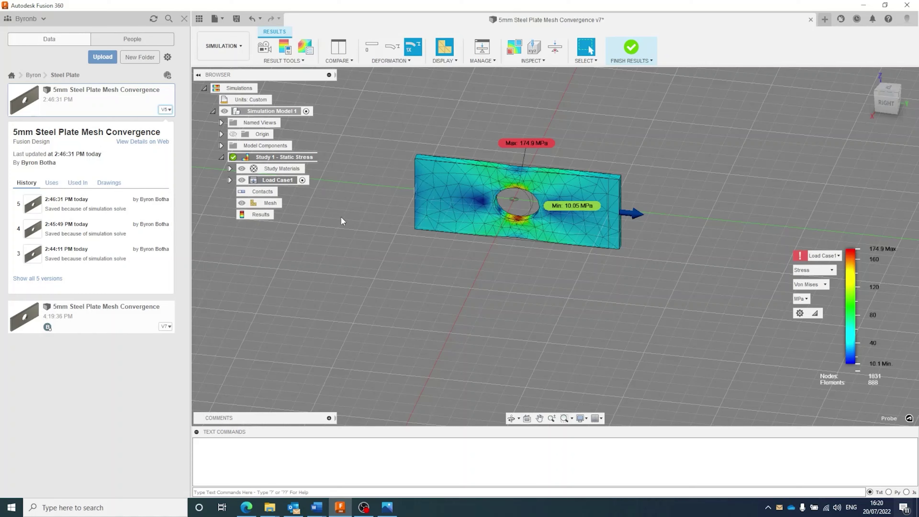
middle_drag(392, 176, 386, 211)
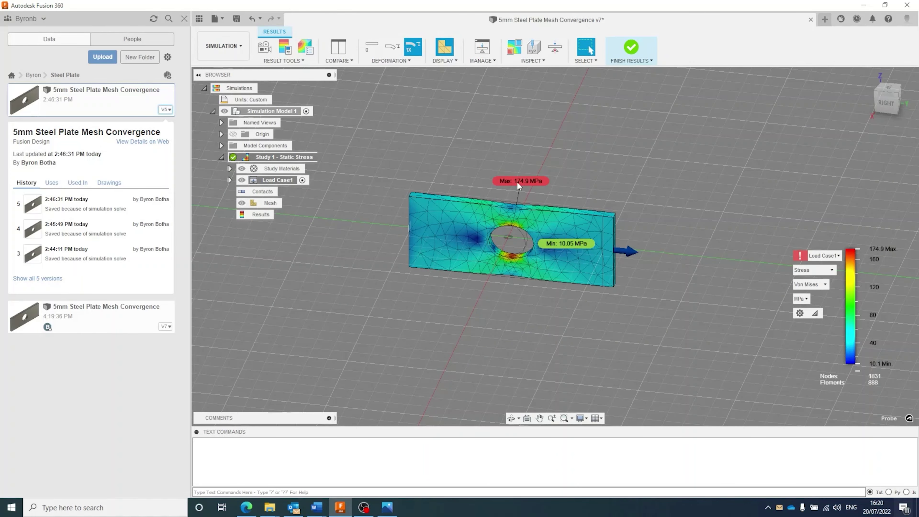
drag(525, 184, 543, 172)
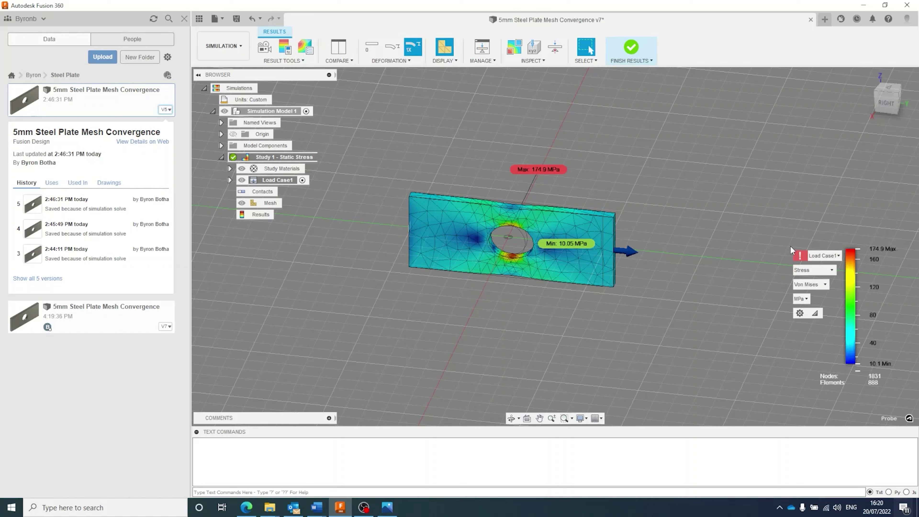
Show Safety Factor results (minimum 0.9434), review Results Details, then return to study setup.
click(820, 270)
click(817, 282)
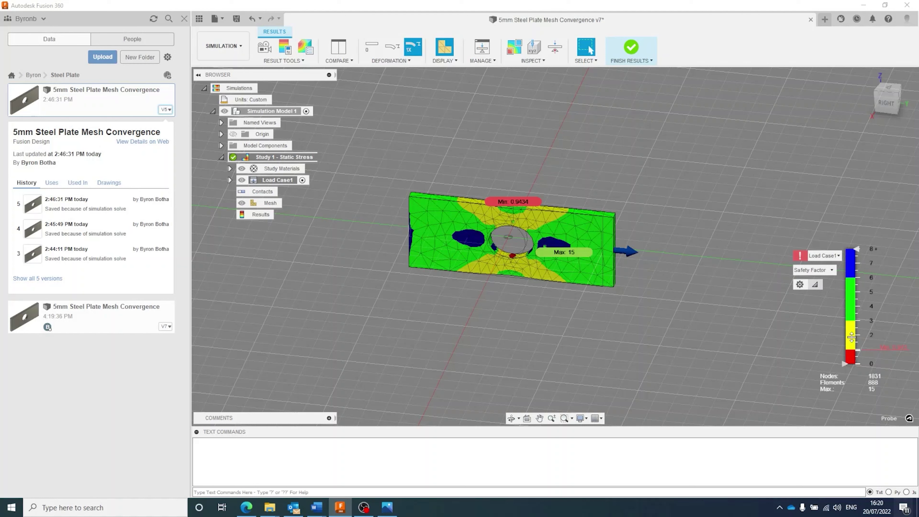
mouse_move(865, 317)
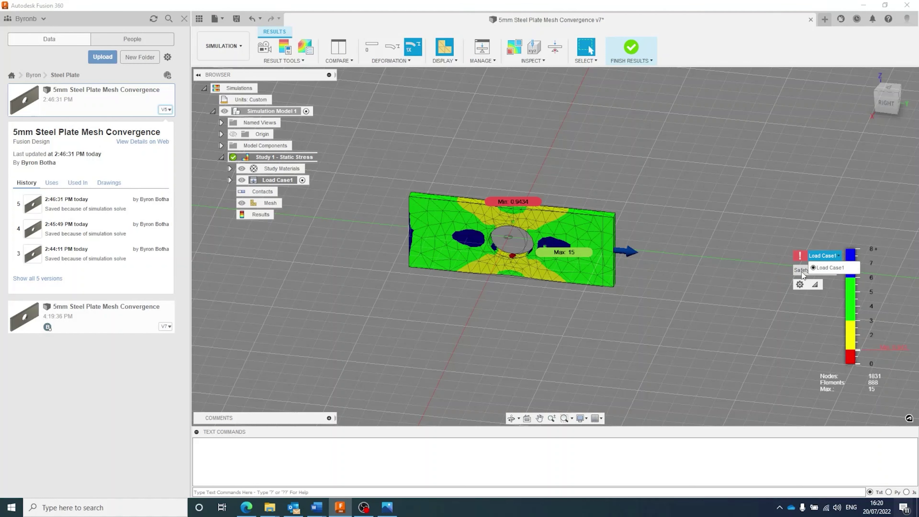
click(802, 257)
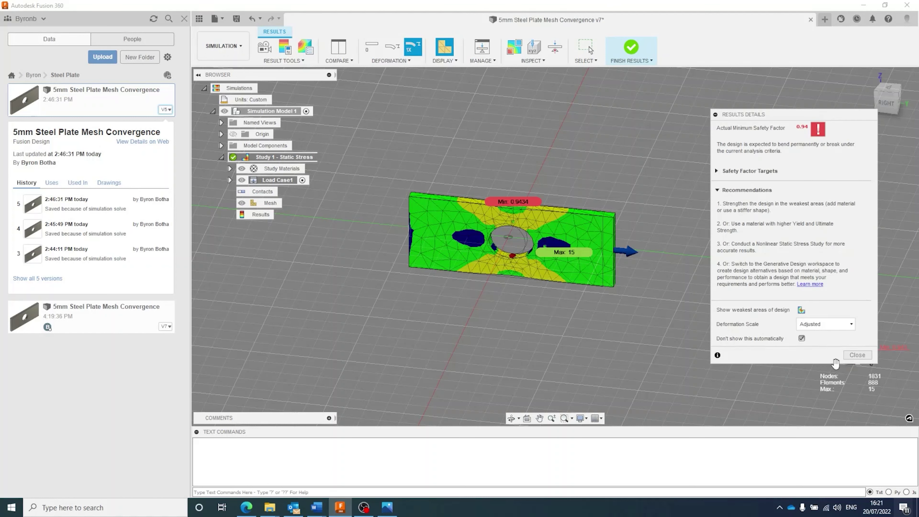
click(856, 356)
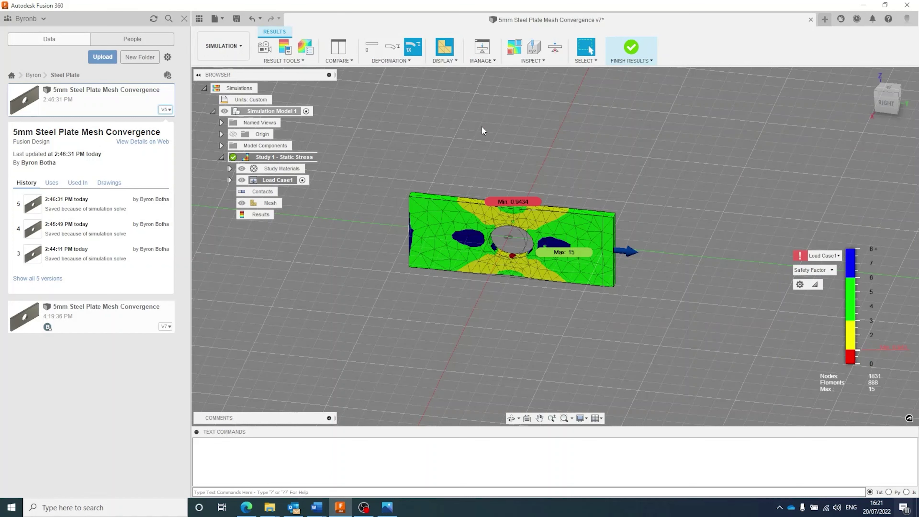
click(612, 63)
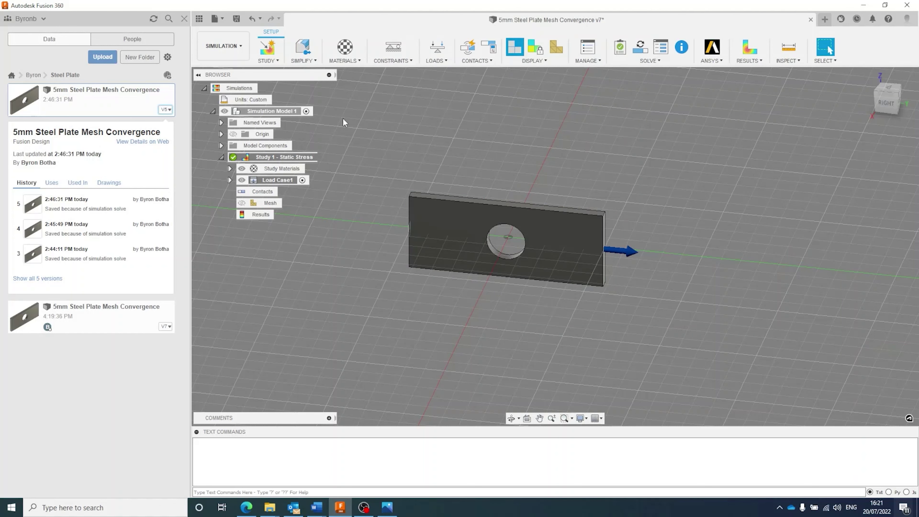
Start a Local Mesh Control and select the hole's inner cylindrical face.
click(487, 61)
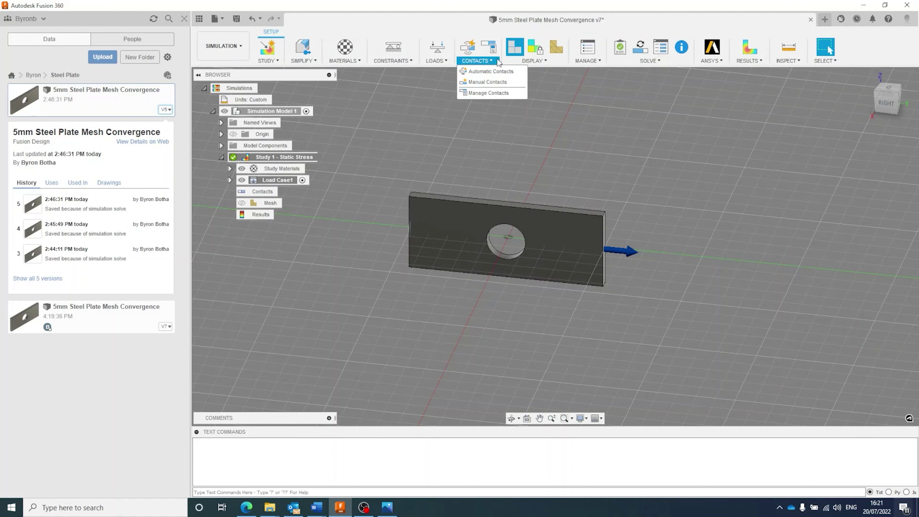
mouse_move(588, 62)
click(590, 92)
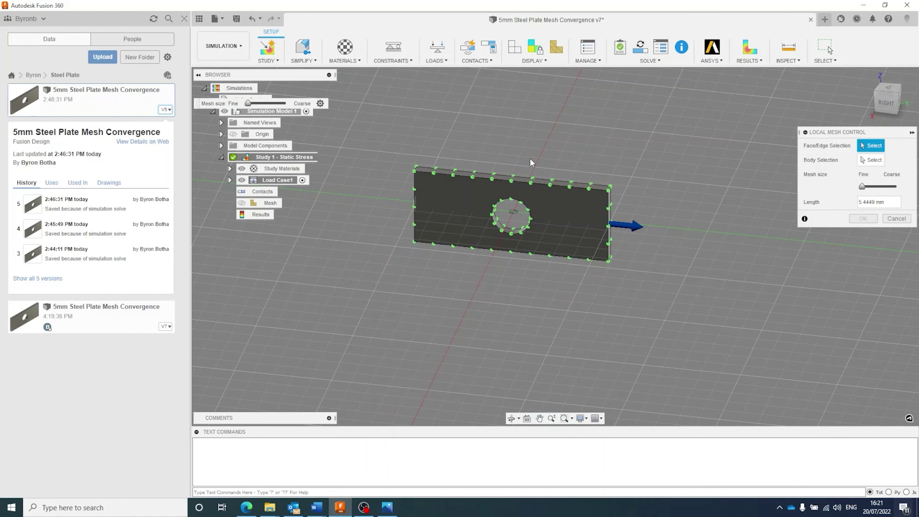
shift+middle_drag(488, 254, 504, 208)
scroll(519, 191, up, 5)
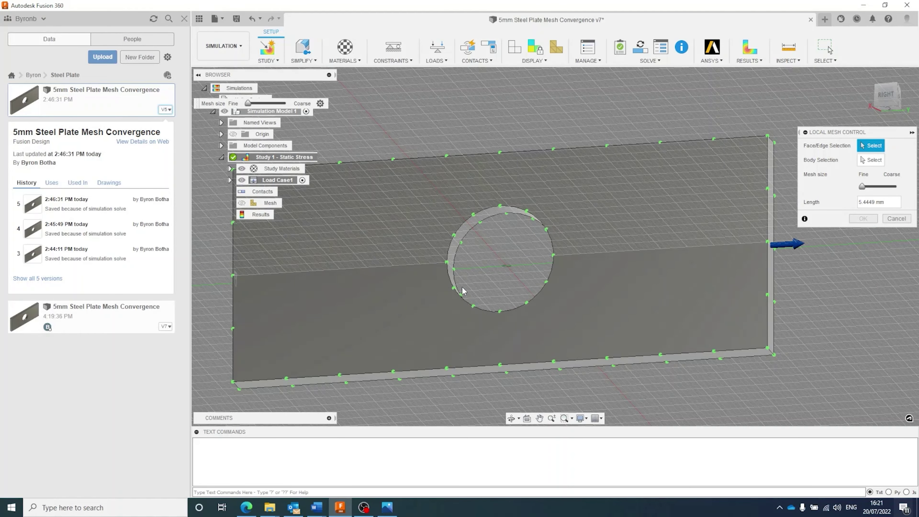
shift+middle_drag(494, 244, 460, 262)
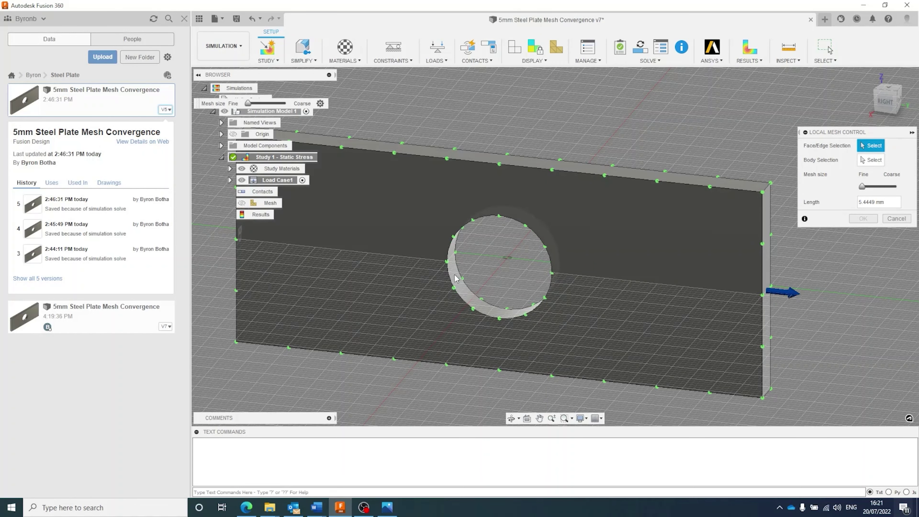
click(456, 277)
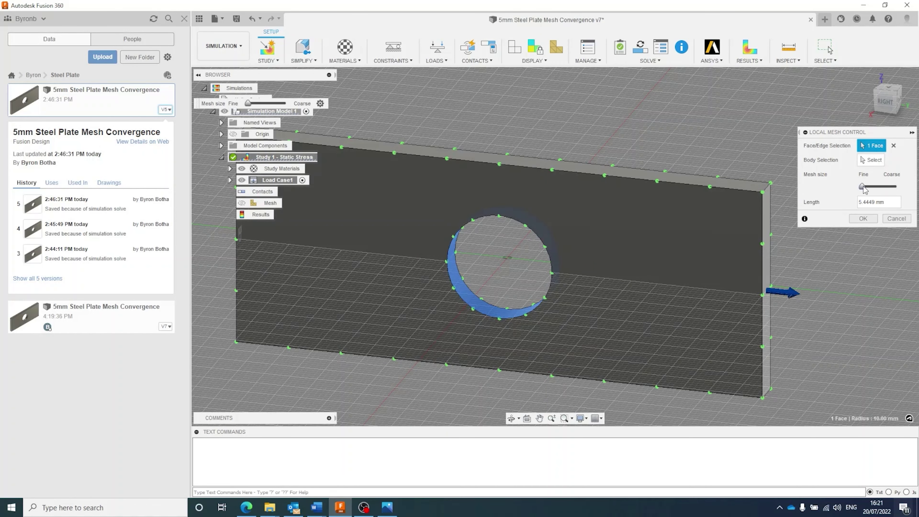
Set the local mesh size to finest with a 1.5 mm length and confirm.
drag(865, 190, 862, 192)
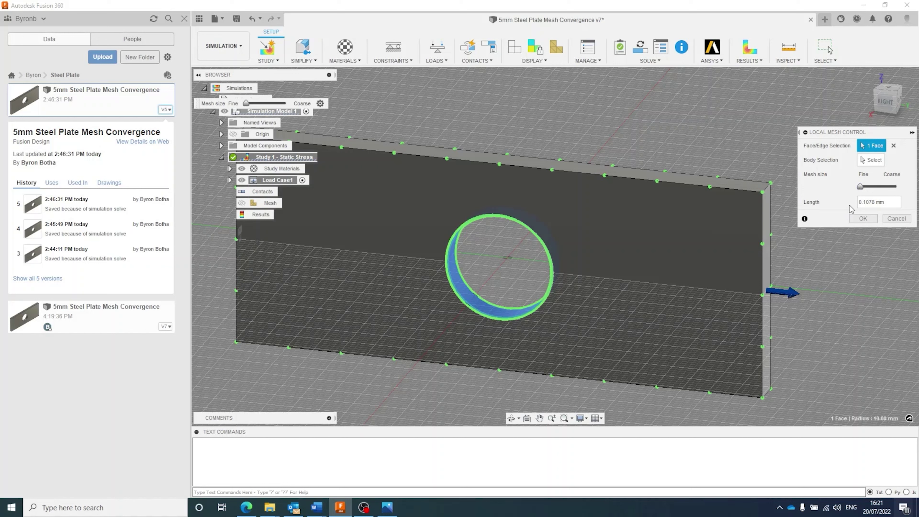
drag(886, 203, 851, 207)
text(1.5)
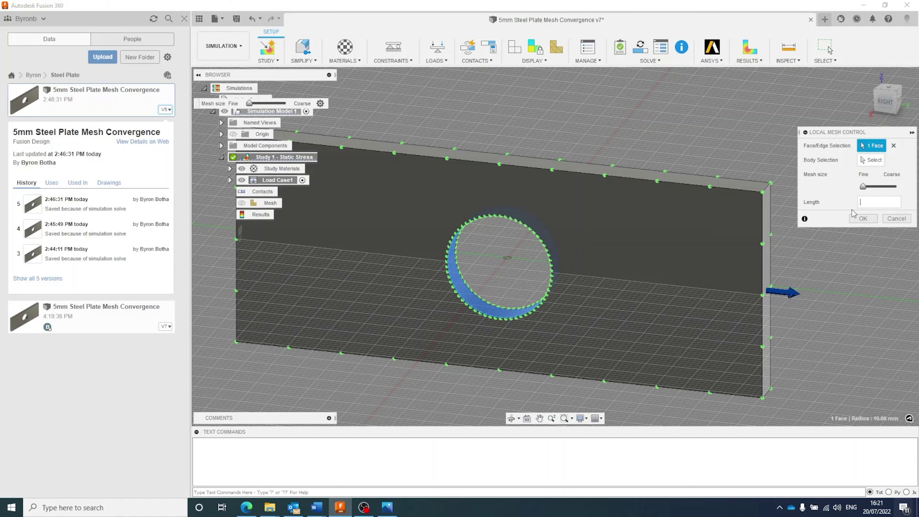
click(863, 218)
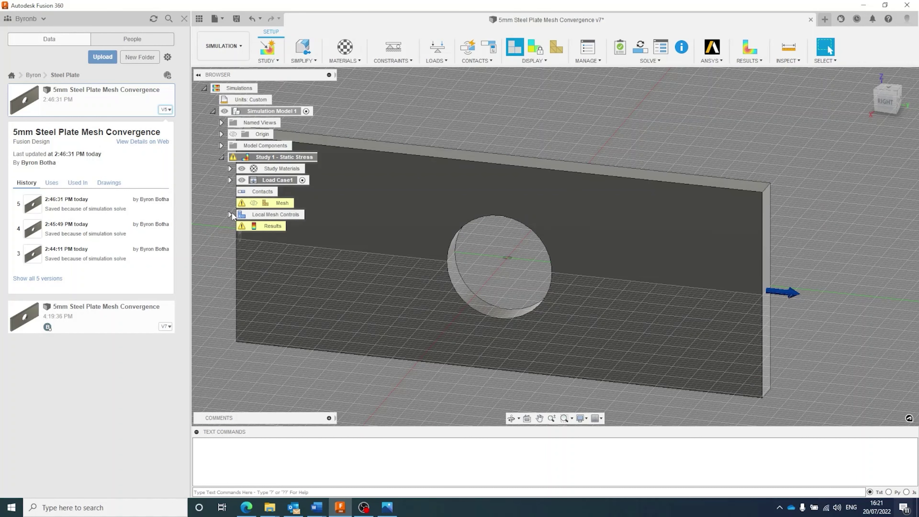
Set Adaptive Mesh Refinement's Refinement Control to None.
click(270, 226)
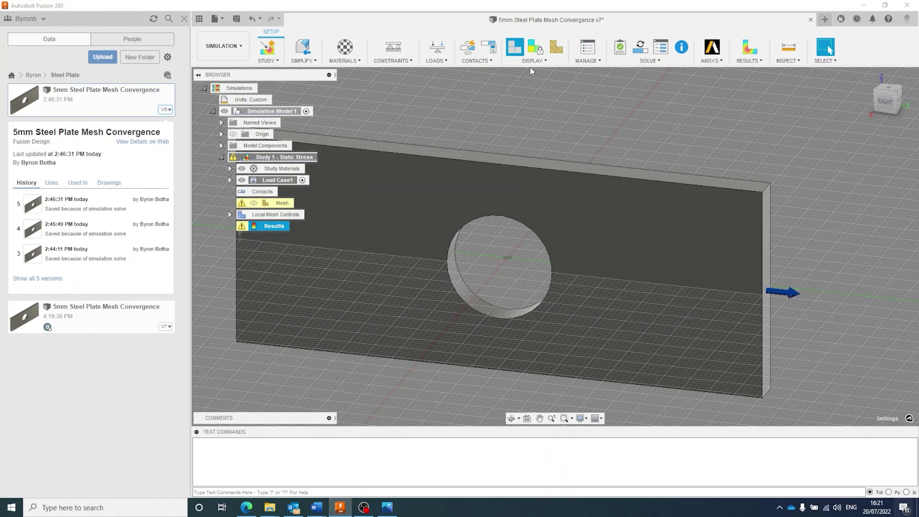
click(587, 55)
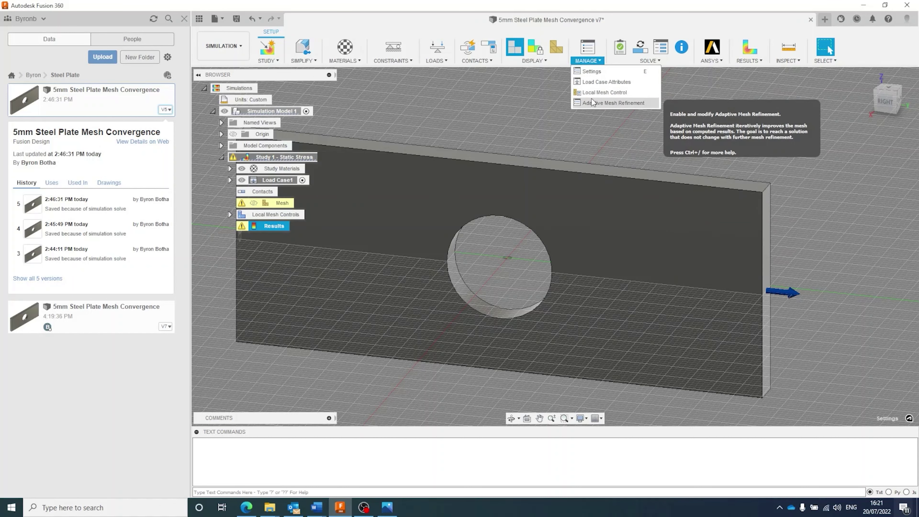
click(597, 103)
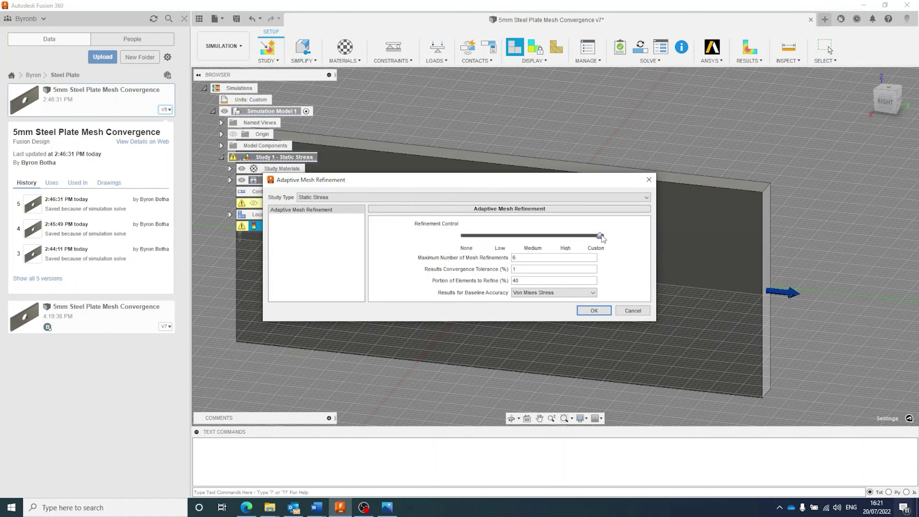
drag(600, 236, 465, 236)
click(602, 309)
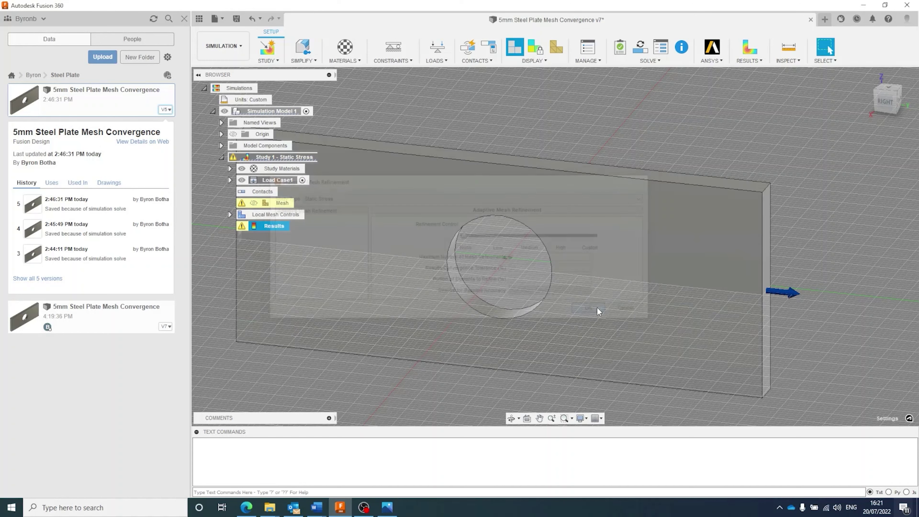
Re-solve the static stress study locally and follow the running job's stages.
right_click(266, 229)
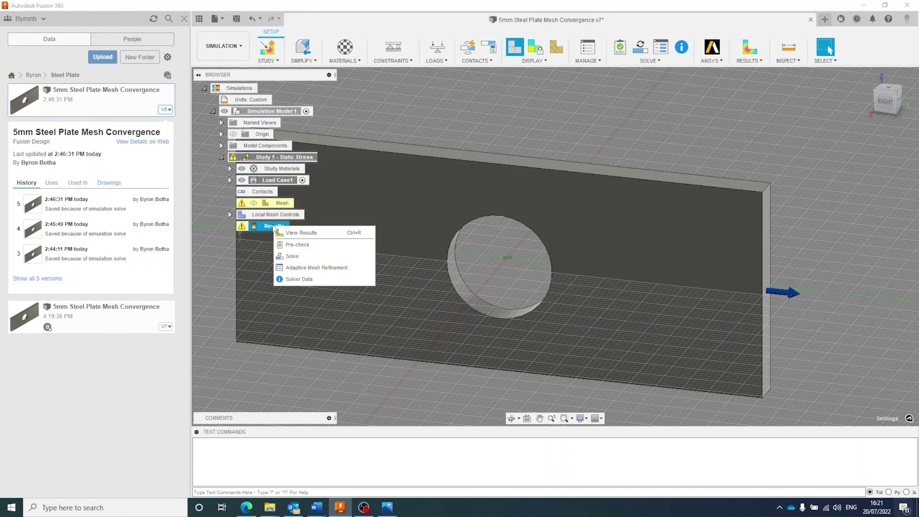
click(293, 256)
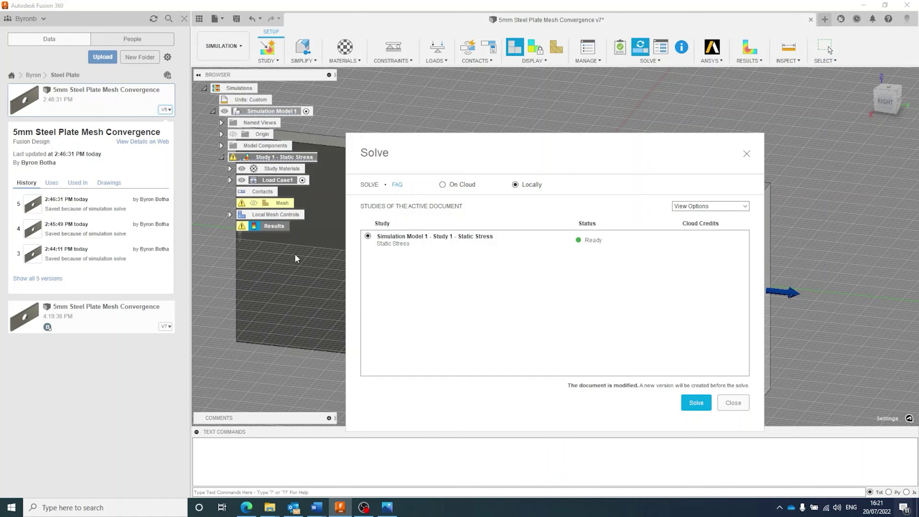
click(696, 403)
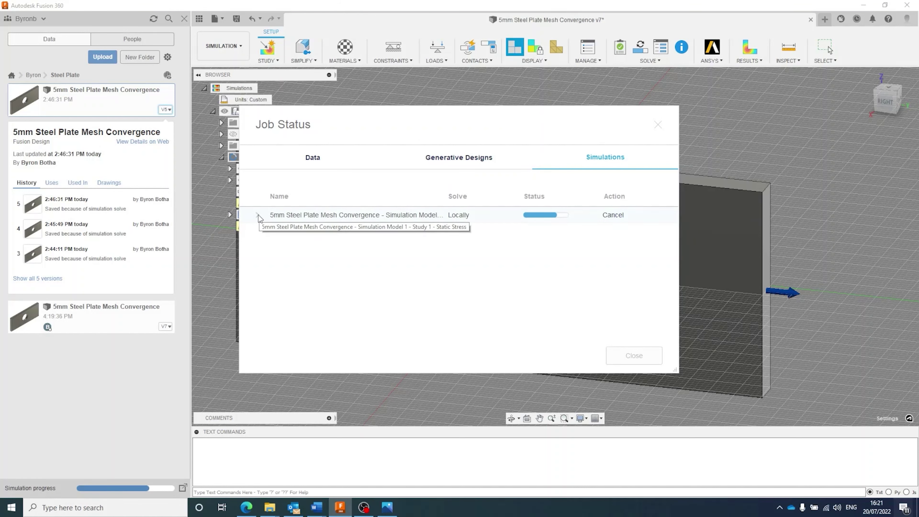
click(258, 215)
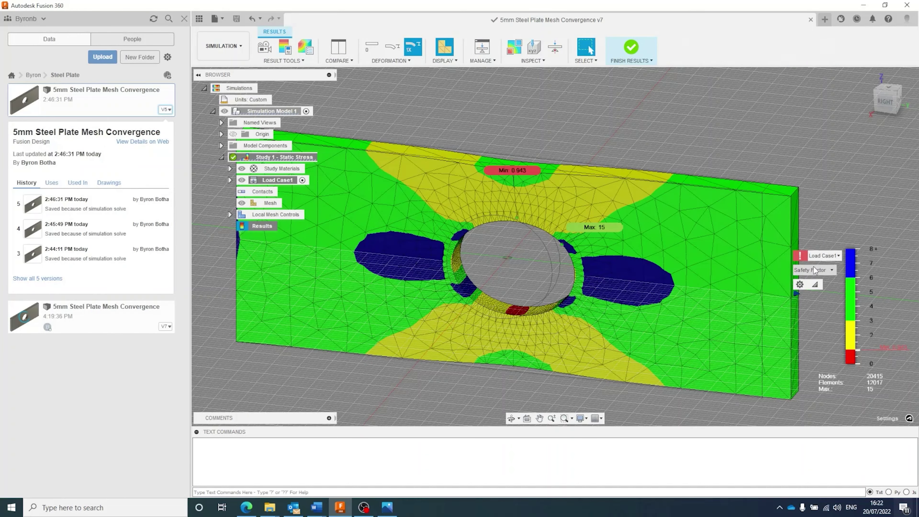
click(810, 270)
Display von Mises stress (max 175 MPa) and place the maximum label above the plate.
click(807, 297)
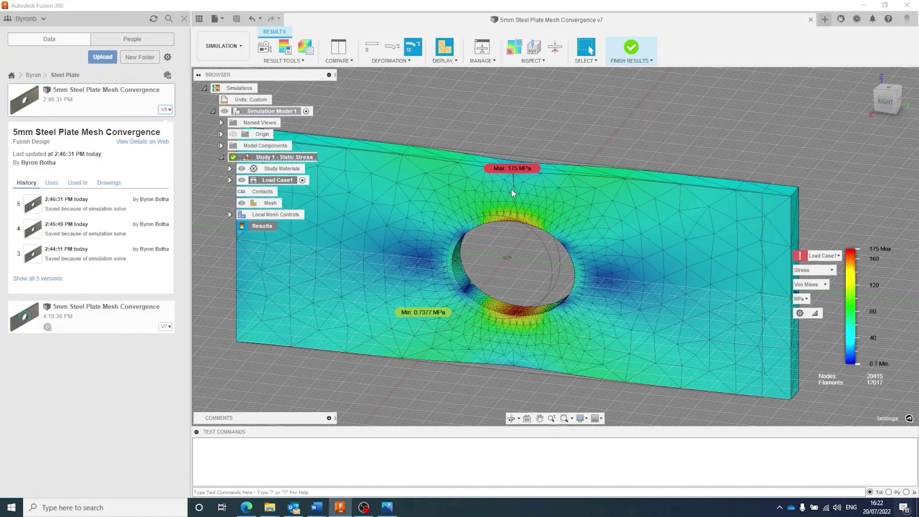
scroll(489, 144, up, 5)
scroll(569, 238, down, 5)
shift+middle_drag(570, 250, 587, 149)
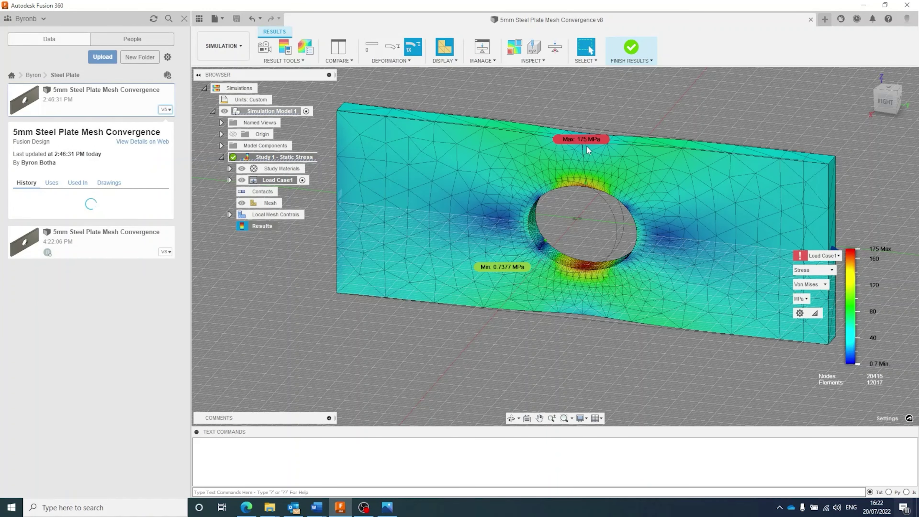
drag(585, 140, 587, 116)
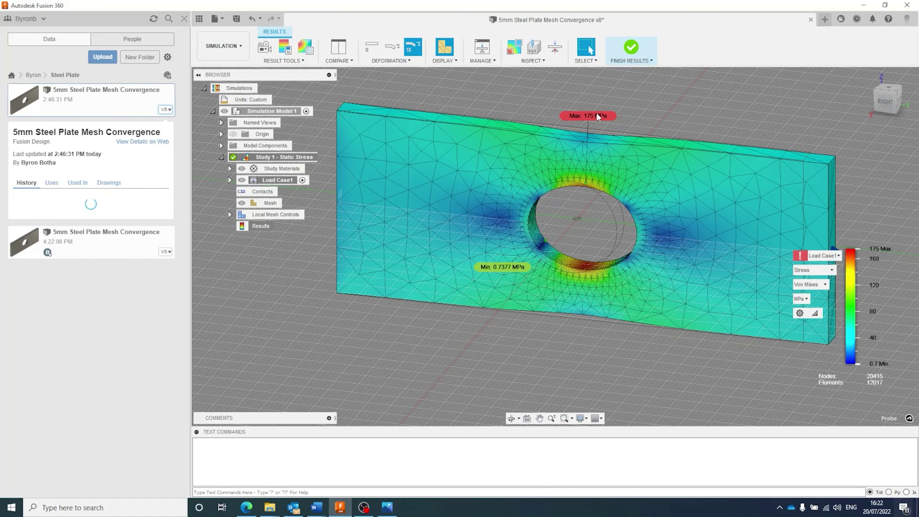
mouse_move(598, 116)
mouse_down()
mouse_move(625, 108)
mouse_move(606, 110)
mouse_up()
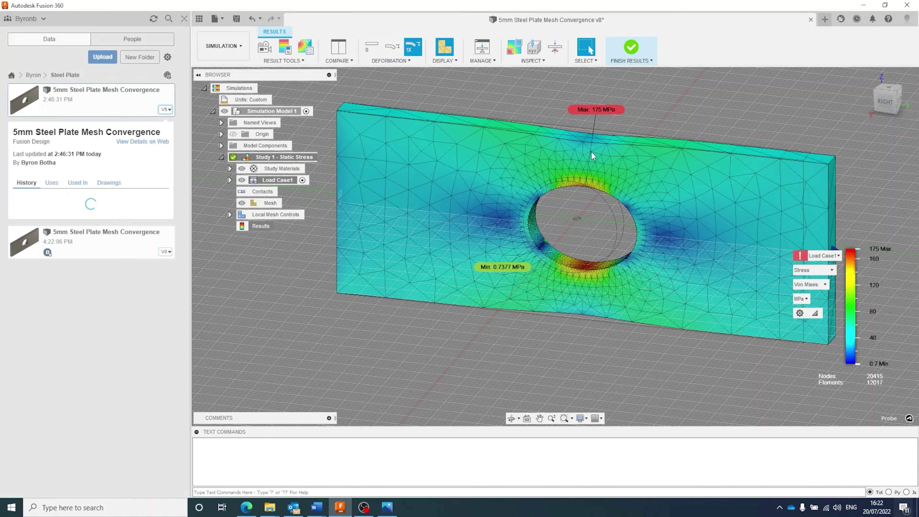
scroll(593, 155, down, 1)
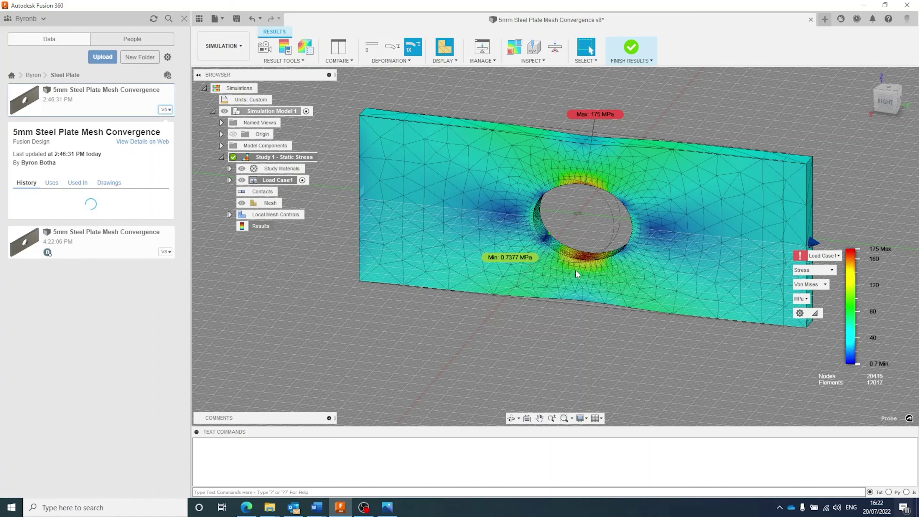
shift+middle_drag(576, 274, 555, 268)
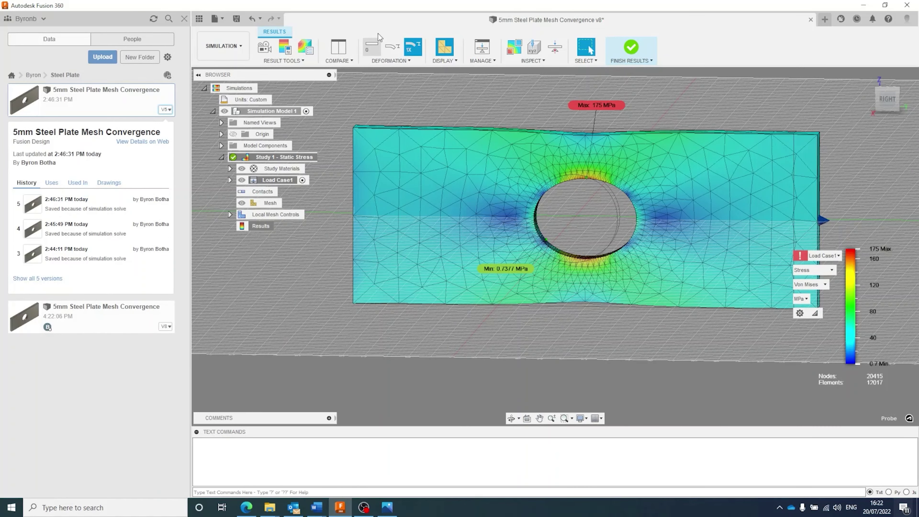
Switch to an adjusted deformation scale and frame the plate at an angled view.
click(392, 46)
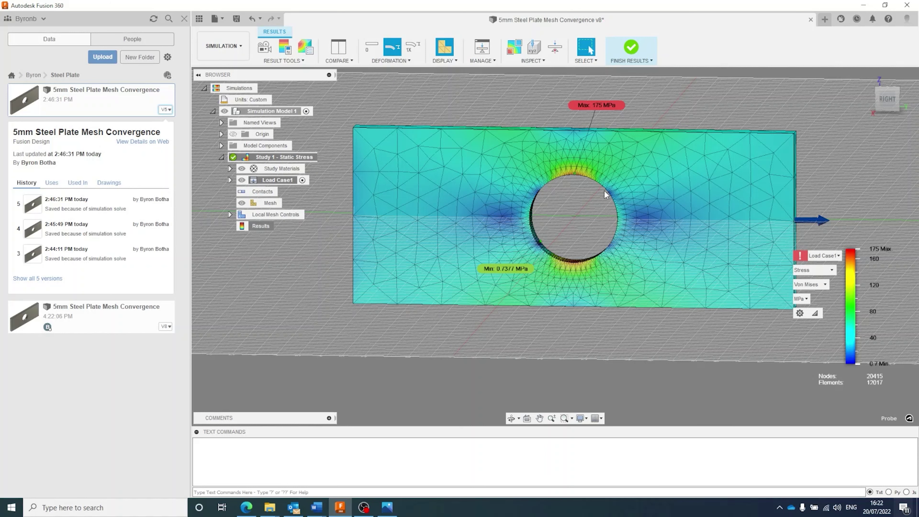
scroll(576, 189, down, 4)
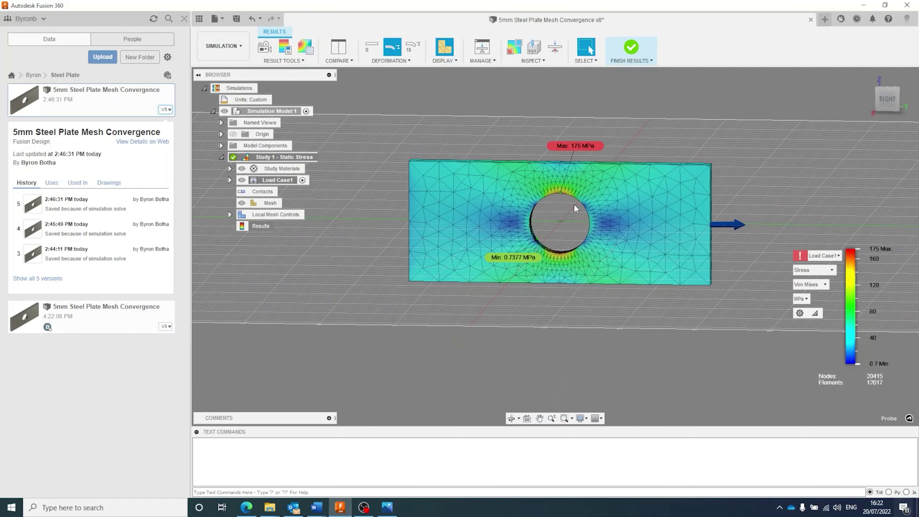
scroll(575, 207, down, 1)
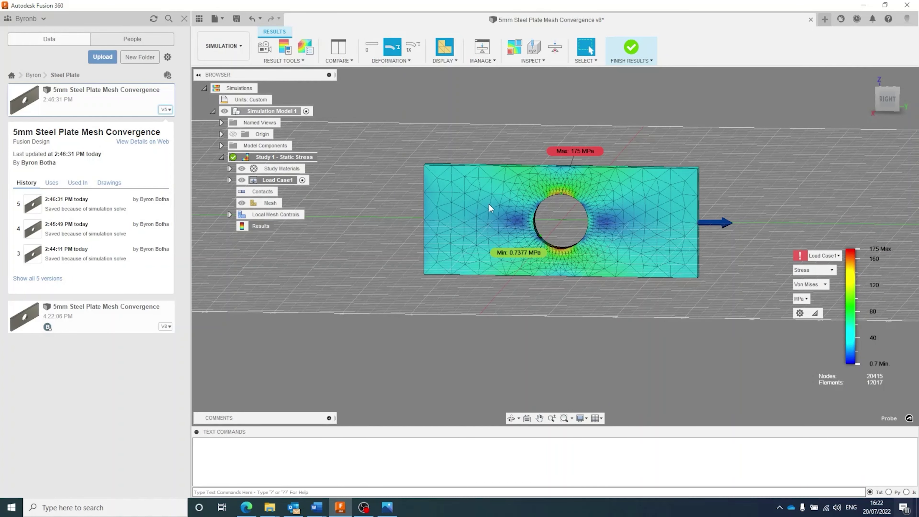
shift+middle_drag(568, 240, 579, 197)
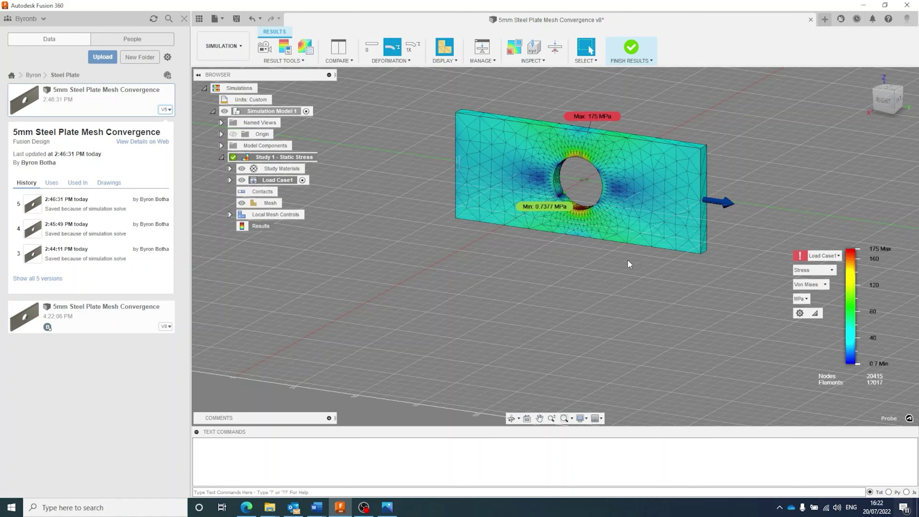
middle_drag(628, 259, 564, 319)
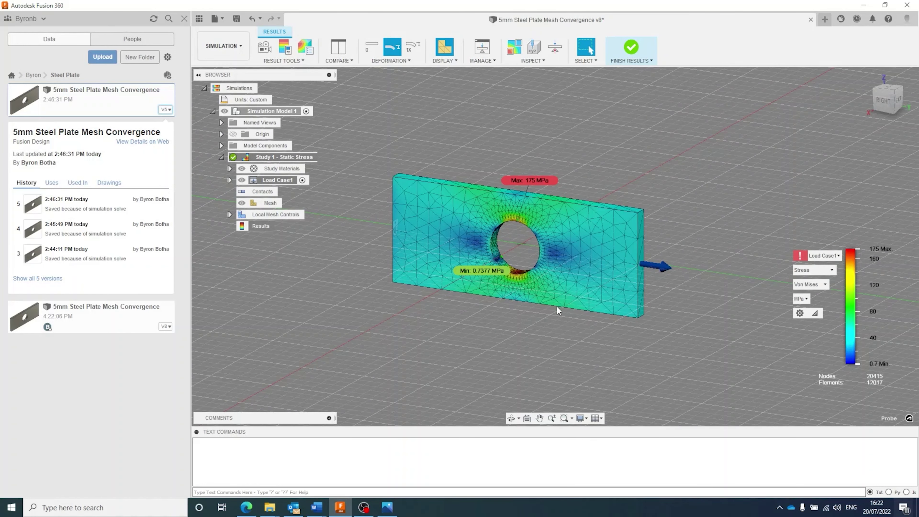